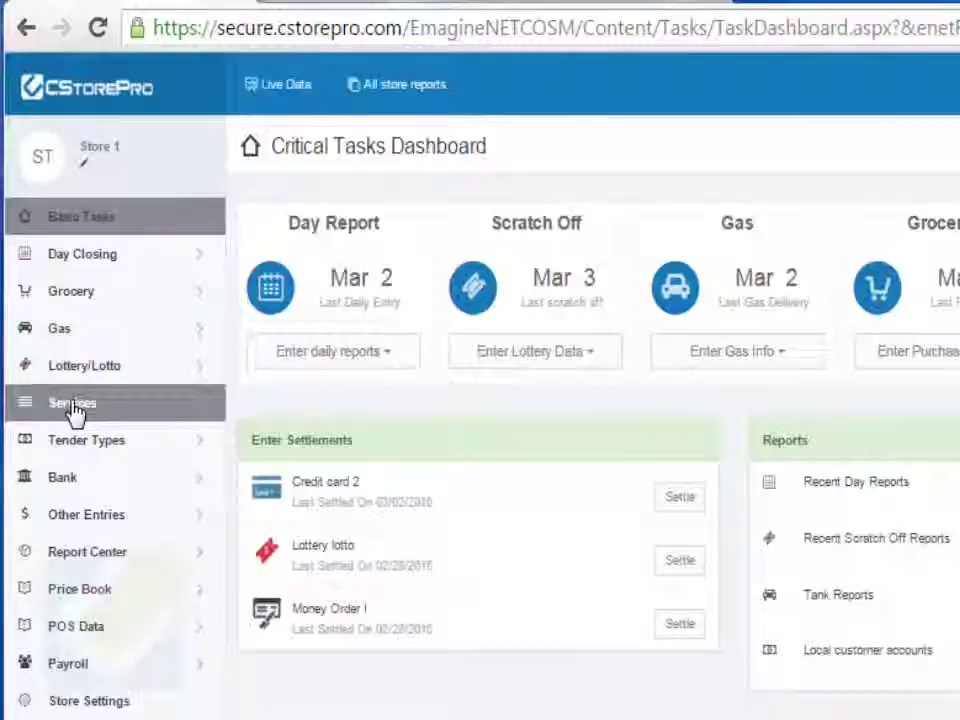
Open the services dashboard and examine the outstanding balances for Lotto and Money Order I
click(58, 316)
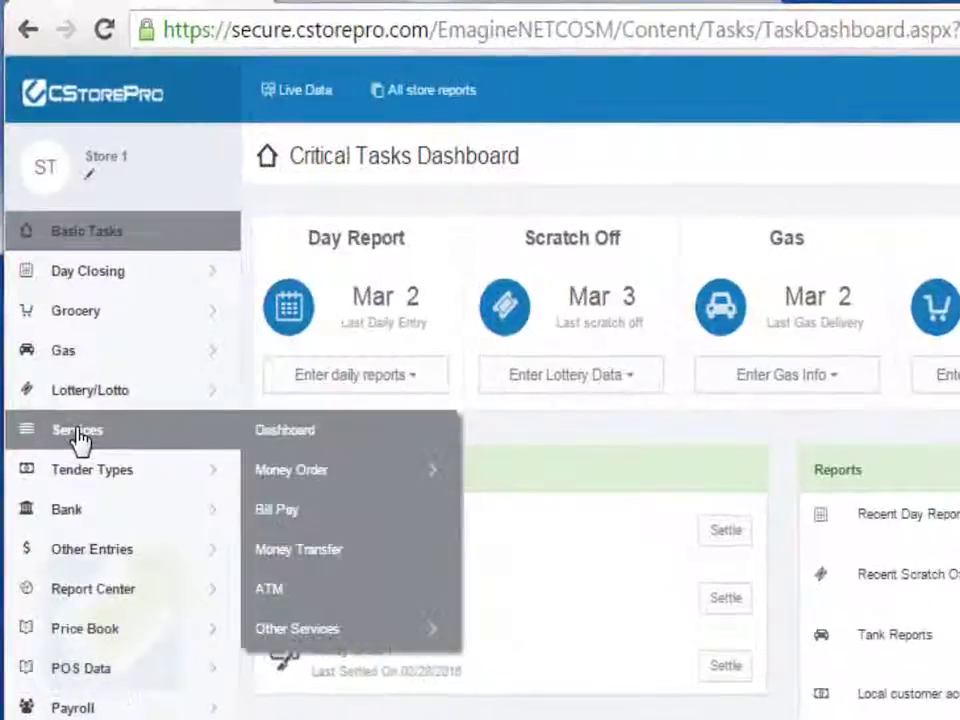
click(283, 432)
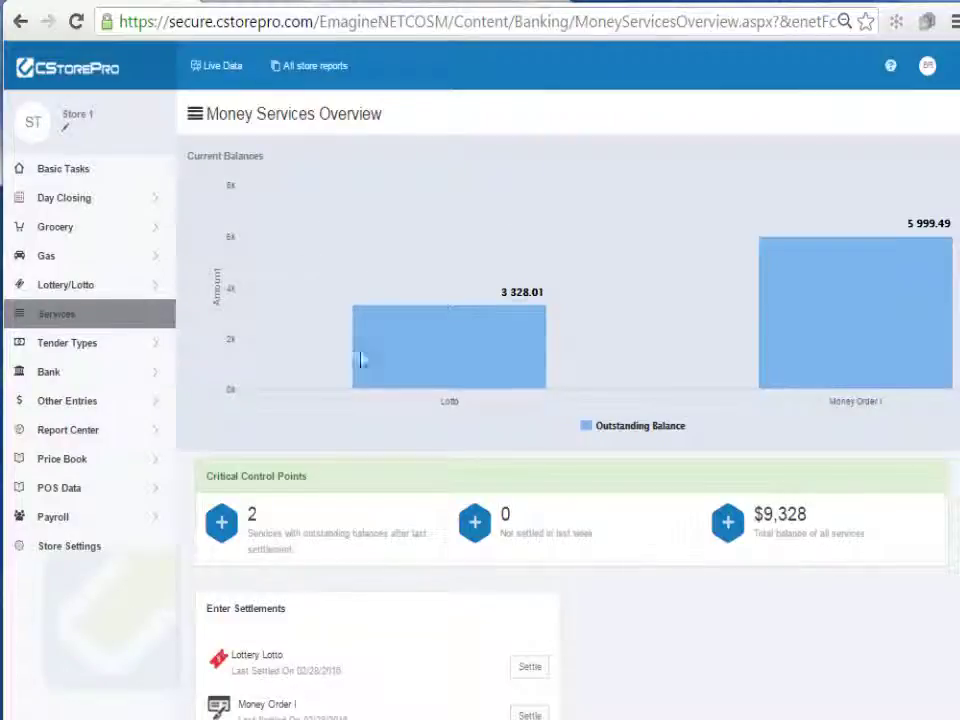
mouse_move(377, 358)
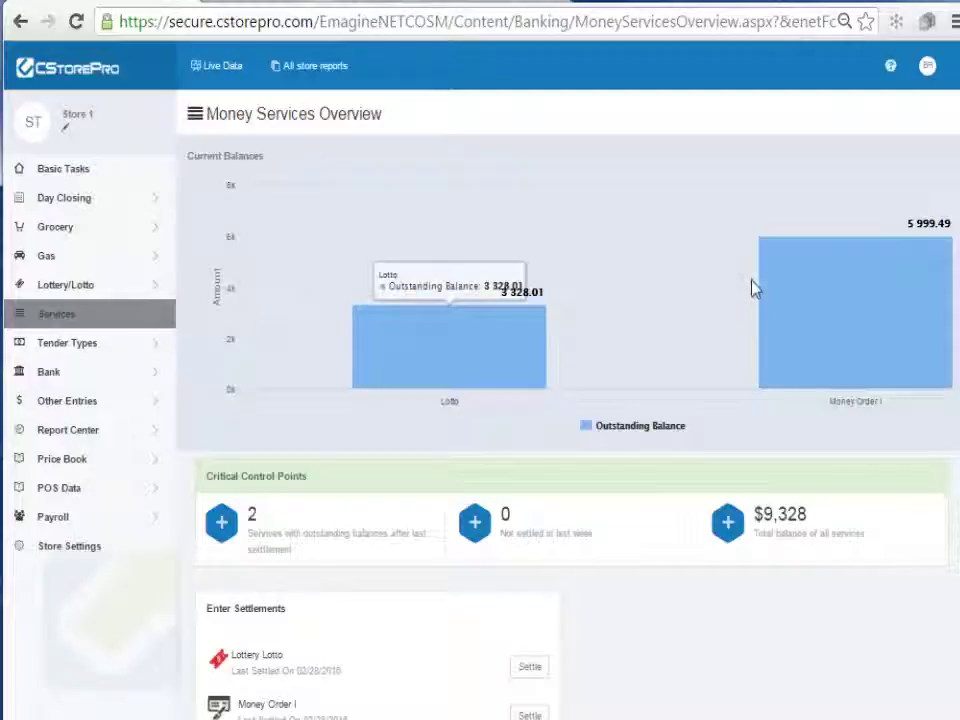
mouse_move(767, 313)
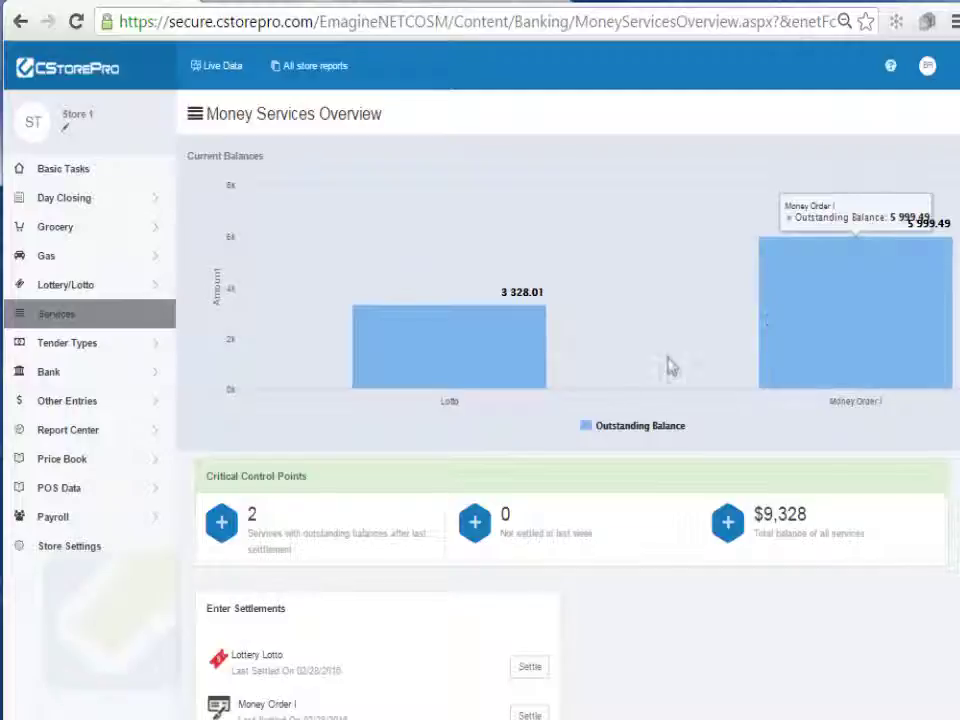
mouse_move(342, 553)
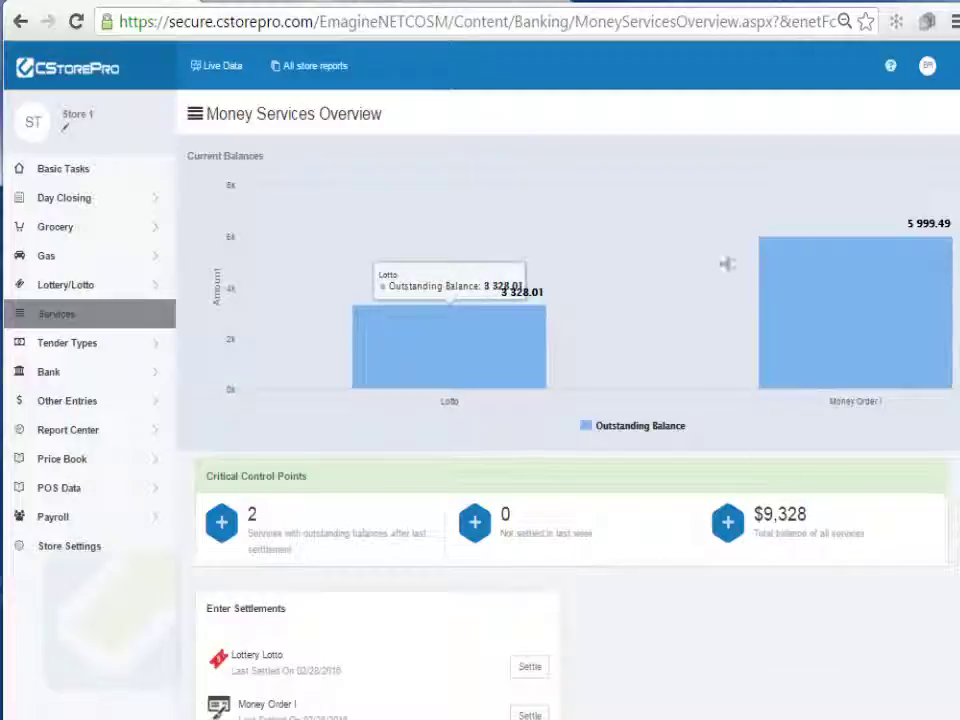
mouse_move(857, 274)
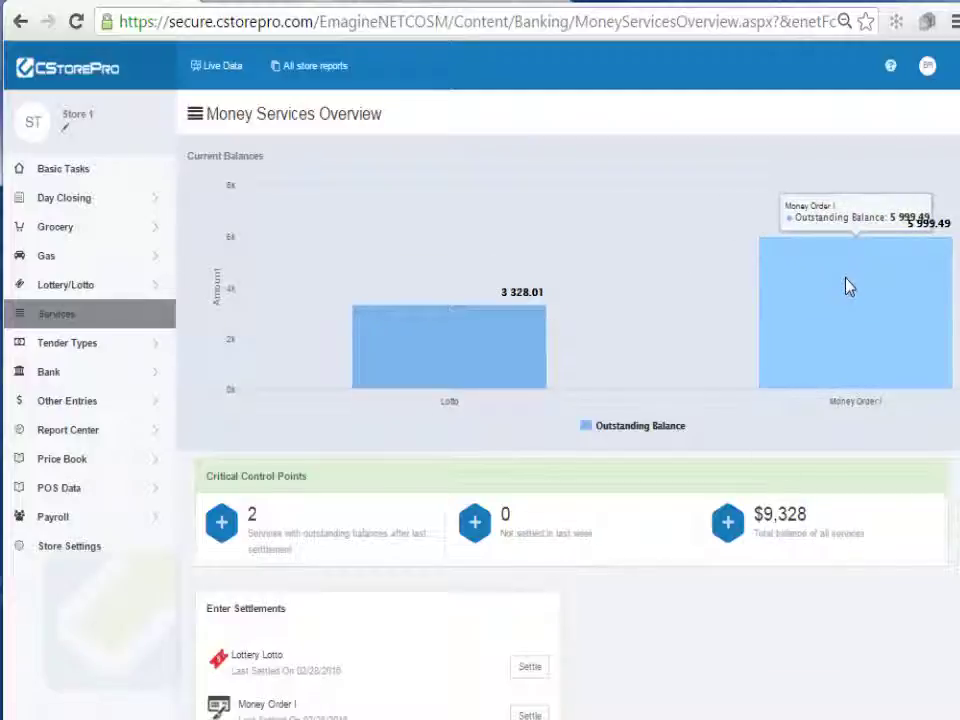
scroll(957, 287, down, 1)
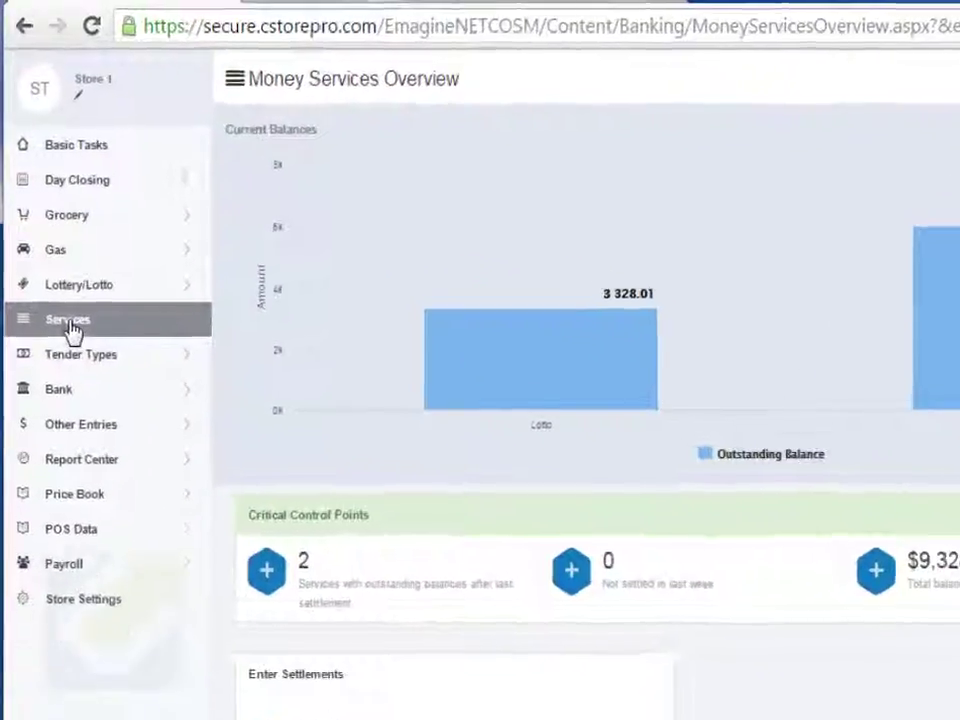
Open the money order settlements list for the primary money order provider
click(70, 322)
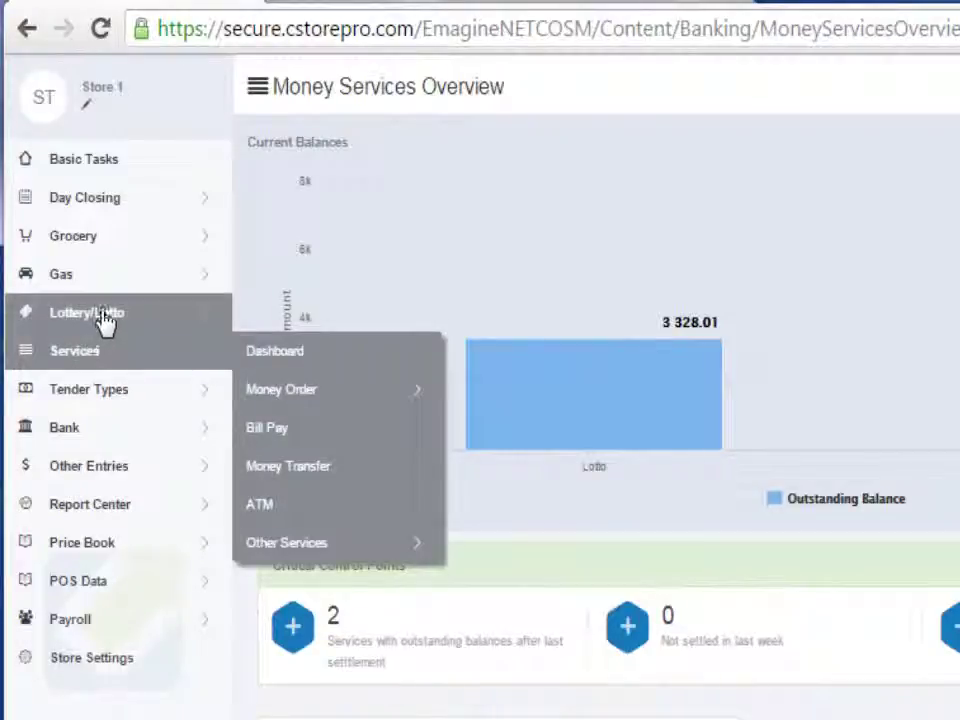
click(104, 319)
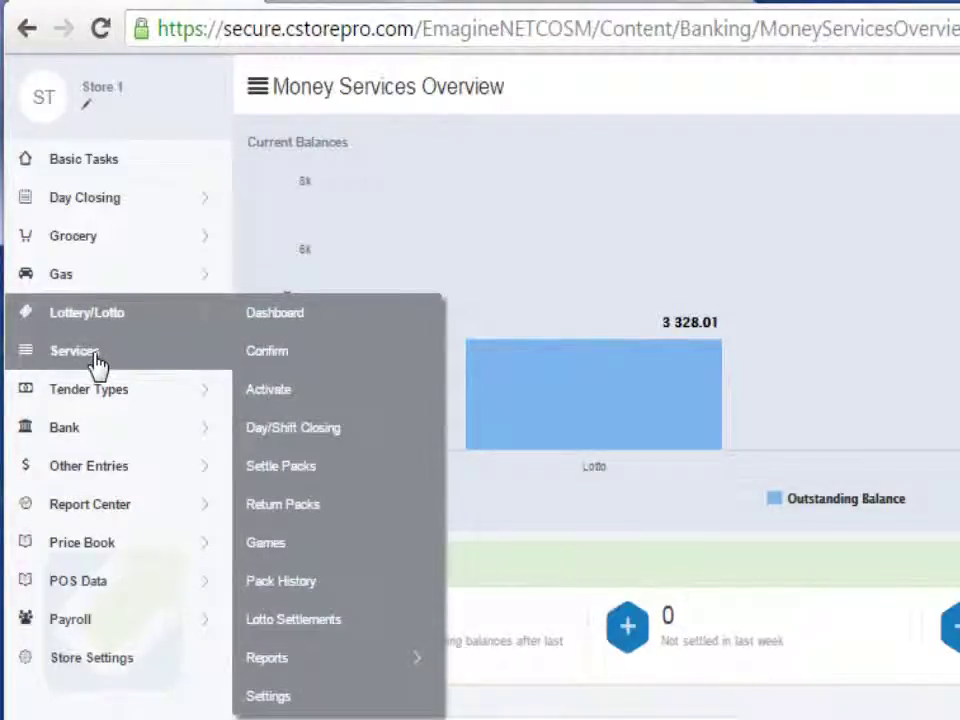
click(94, 358)
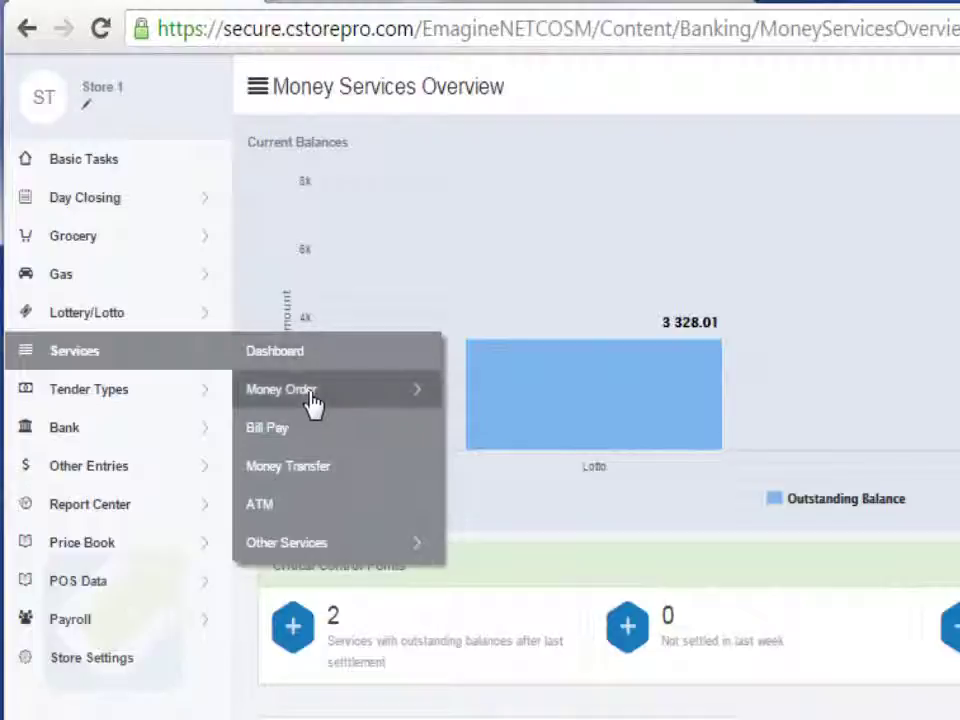
click(314, 404)
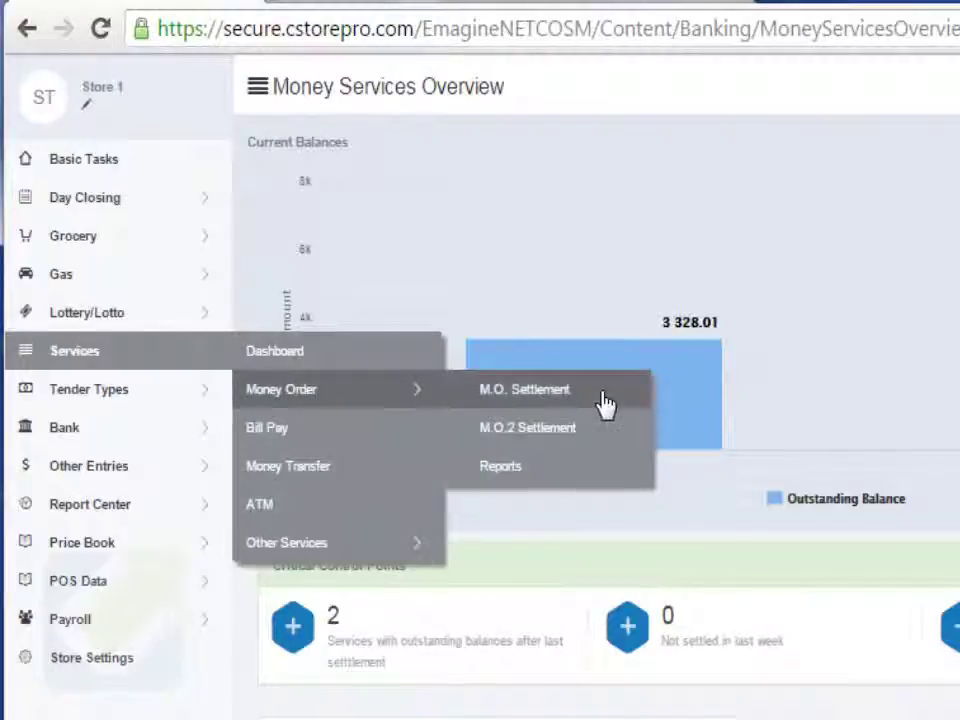
click(553, 398)
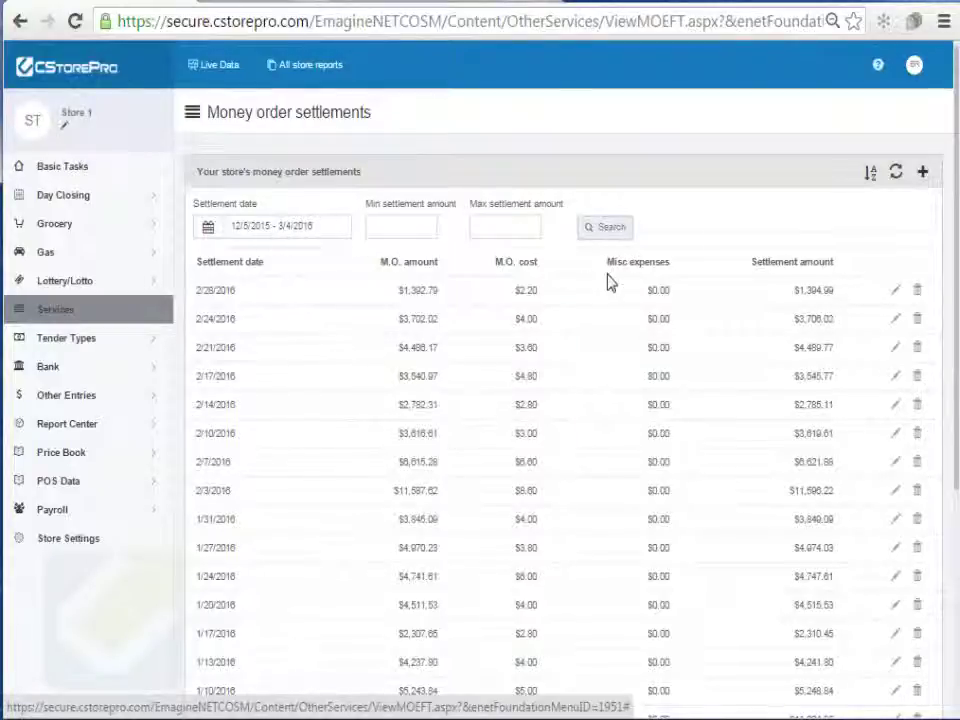
Filter the money order settlements to amounts between 3000 and 4000, and check the available sort options
click(410, 232)
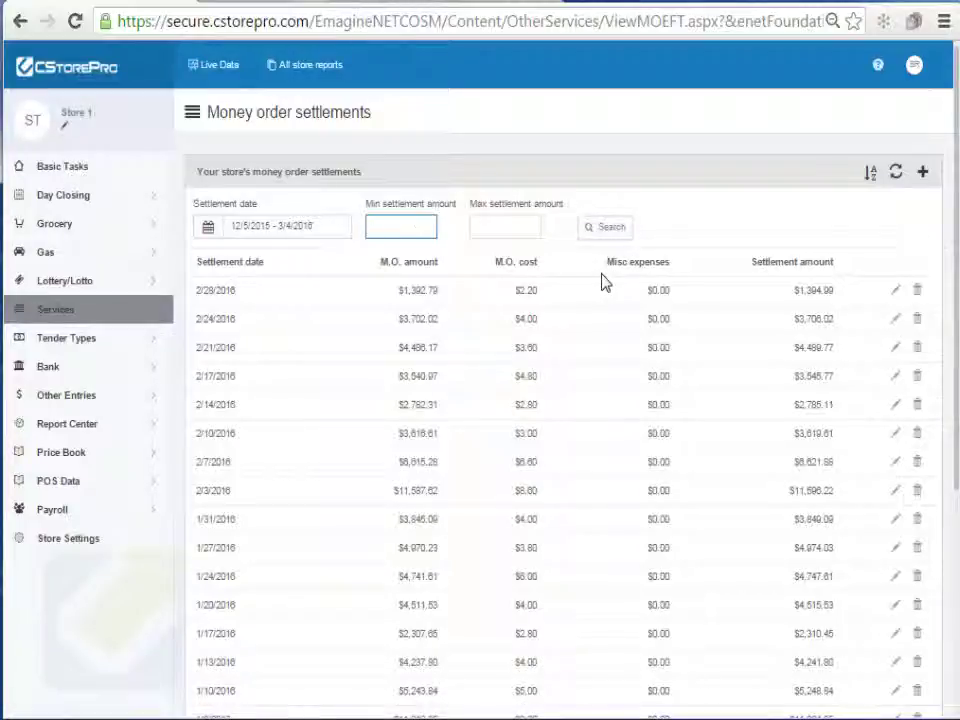
text(3000)
key(Tab)
text(4000)
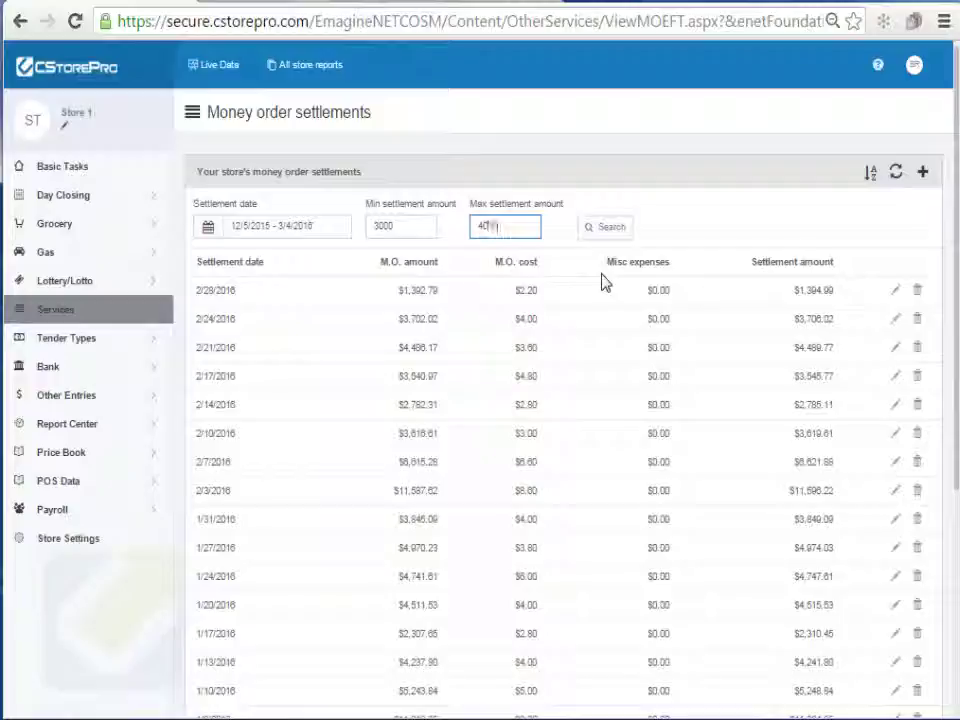
click(610, 227)
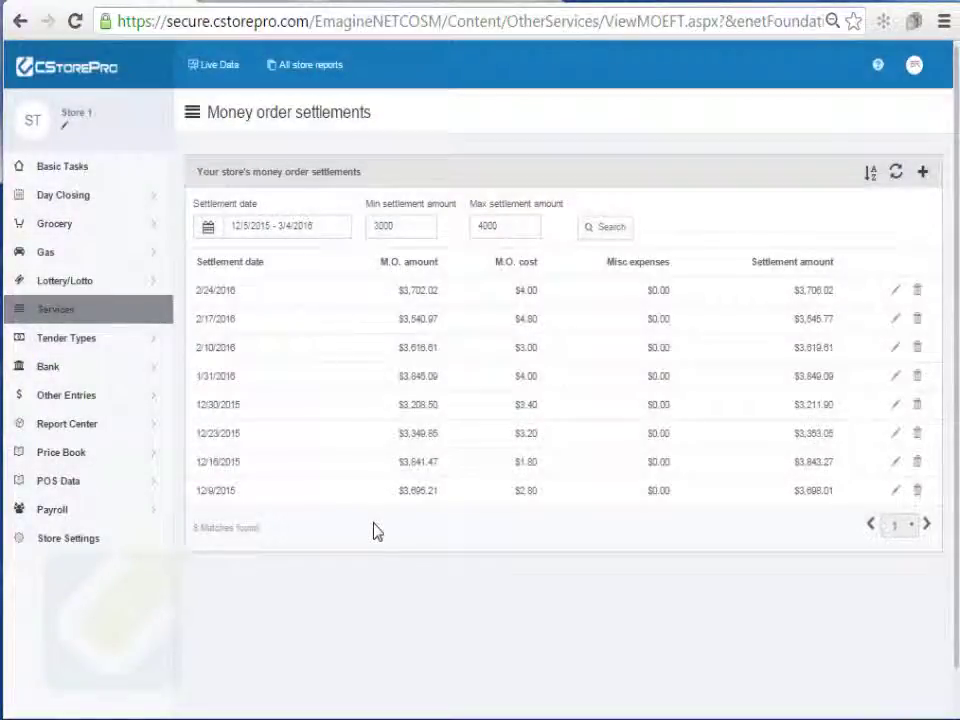
click(870, 176)
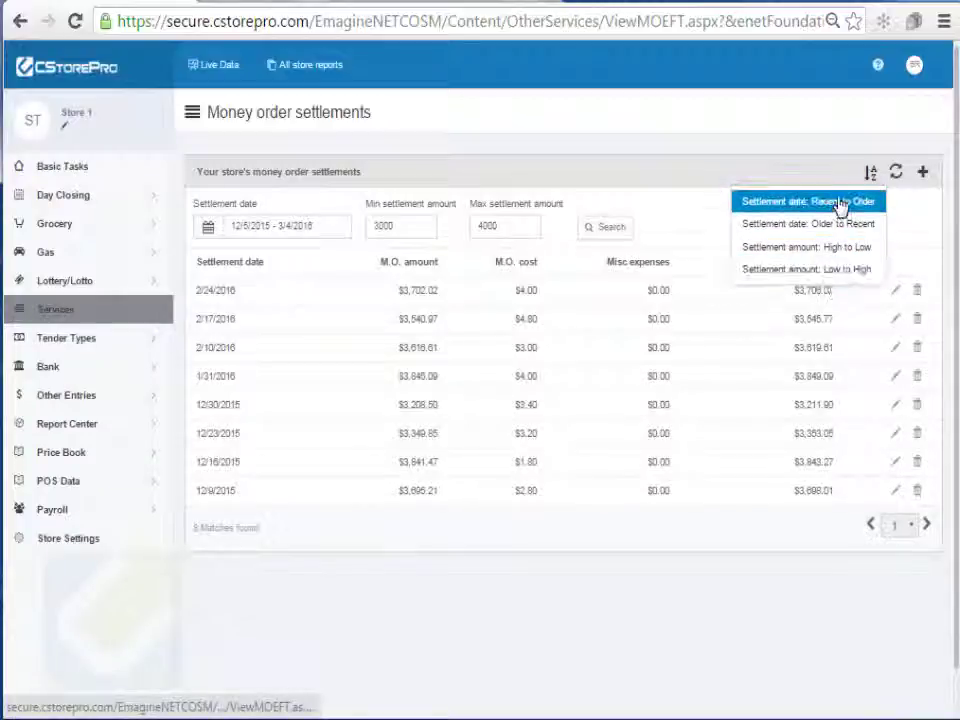
click(760, 437)
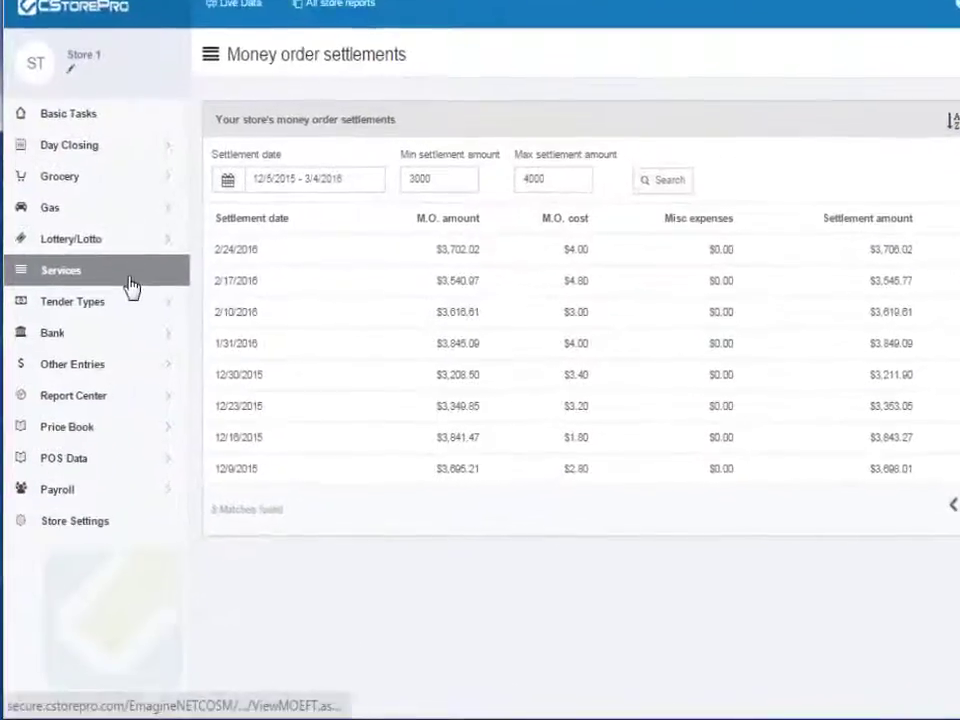
Run the Money order balance report for February 2016 and review it down to the totals
click(124, 320)
mouse_move(340, 241)
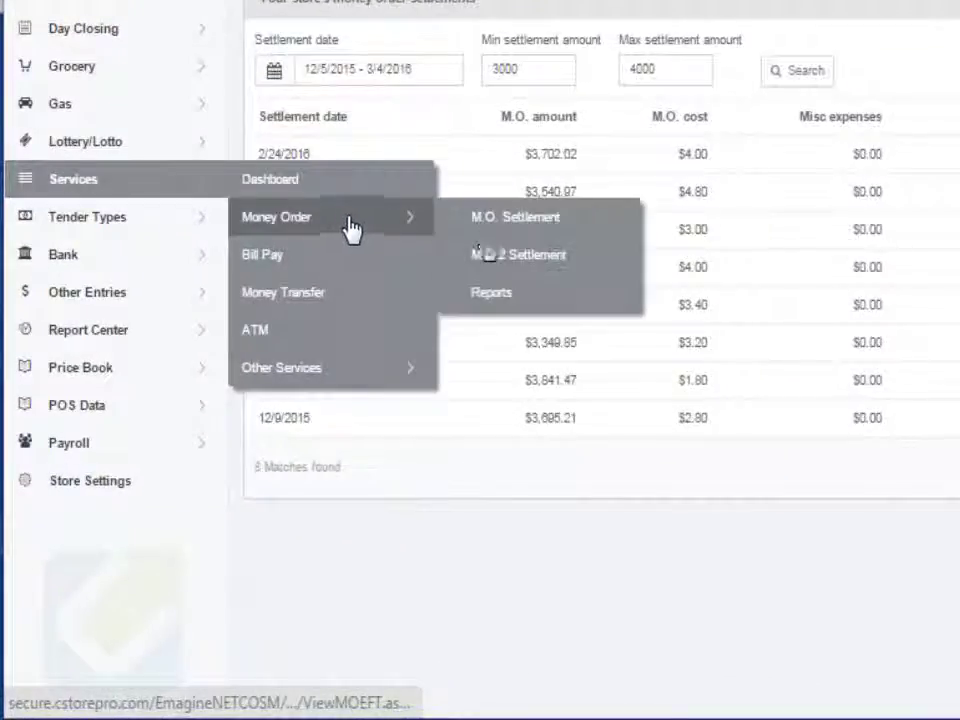
click(525, 298)
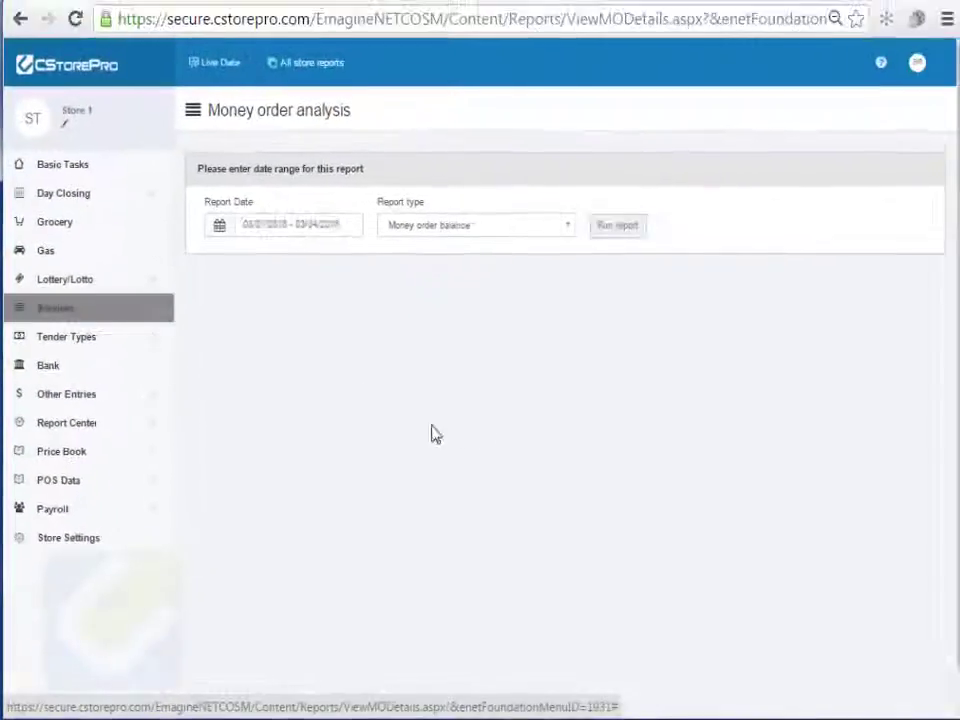
click(315, 228)
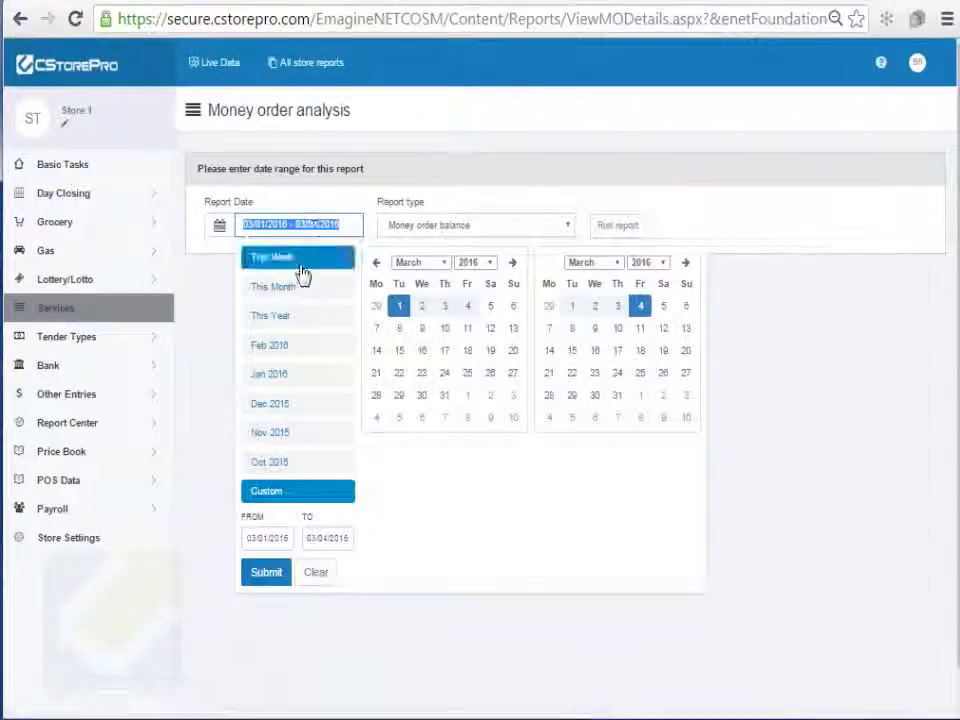
click(284, 358)
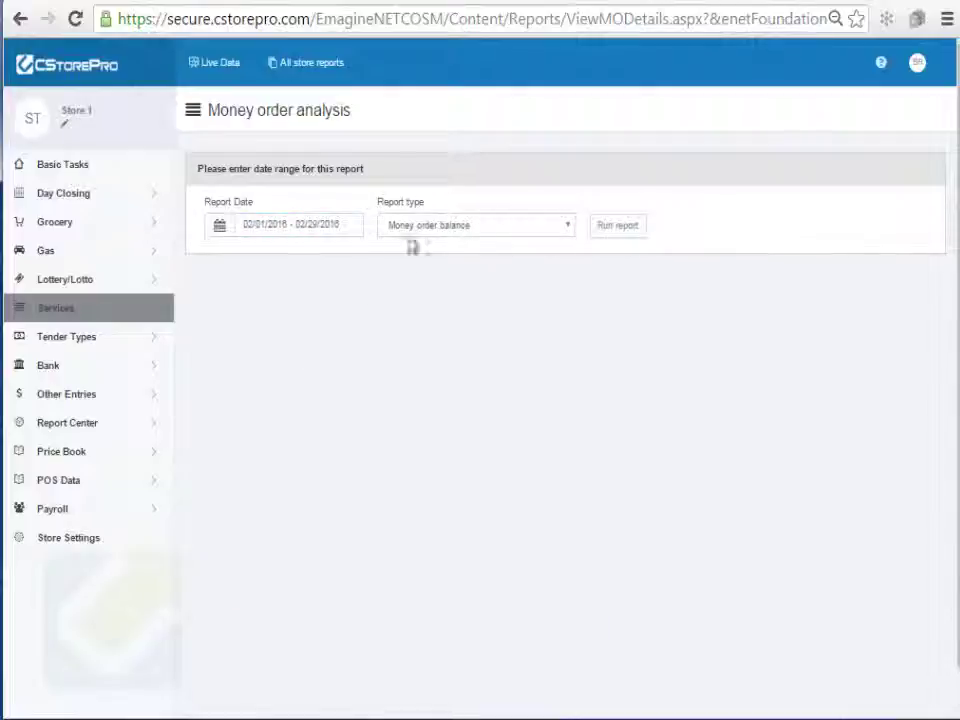
click(630, 231)
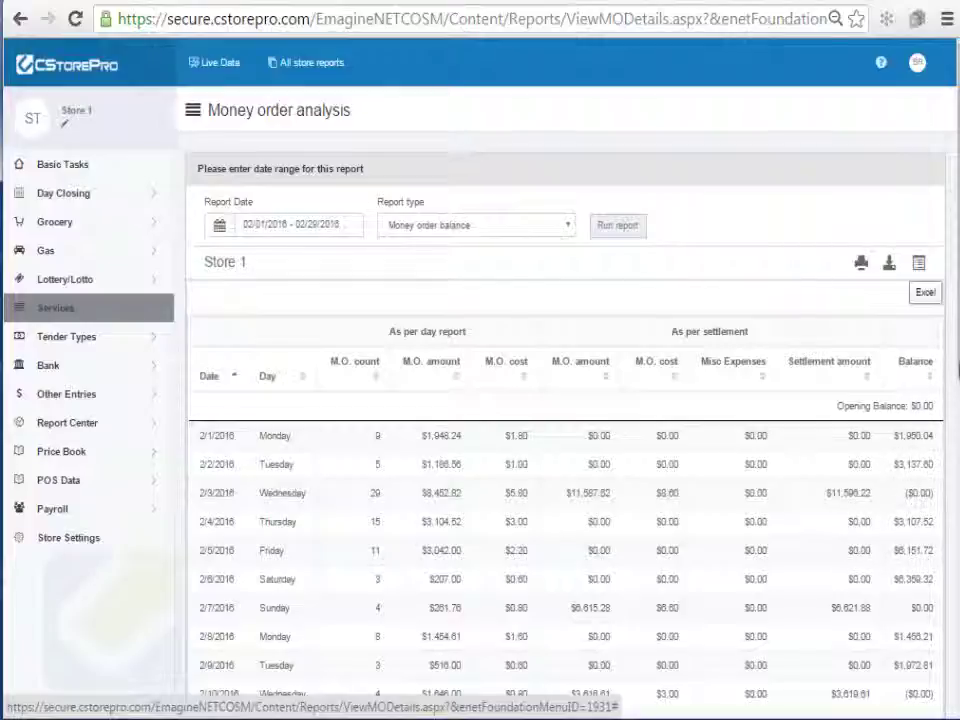
drag(955, 400, 920, 715)
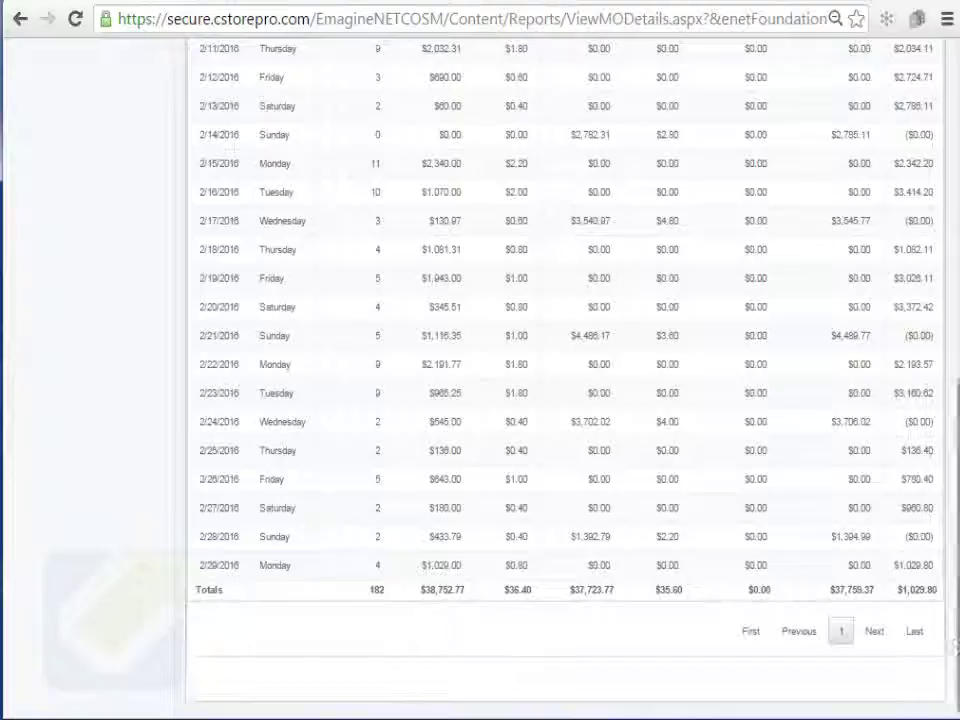
Run the Money order profit report for the same dates and review it down to the totals
drag(956, 640, 956, 370)
scroll(480, 300, up, 1)
click(495, 125)
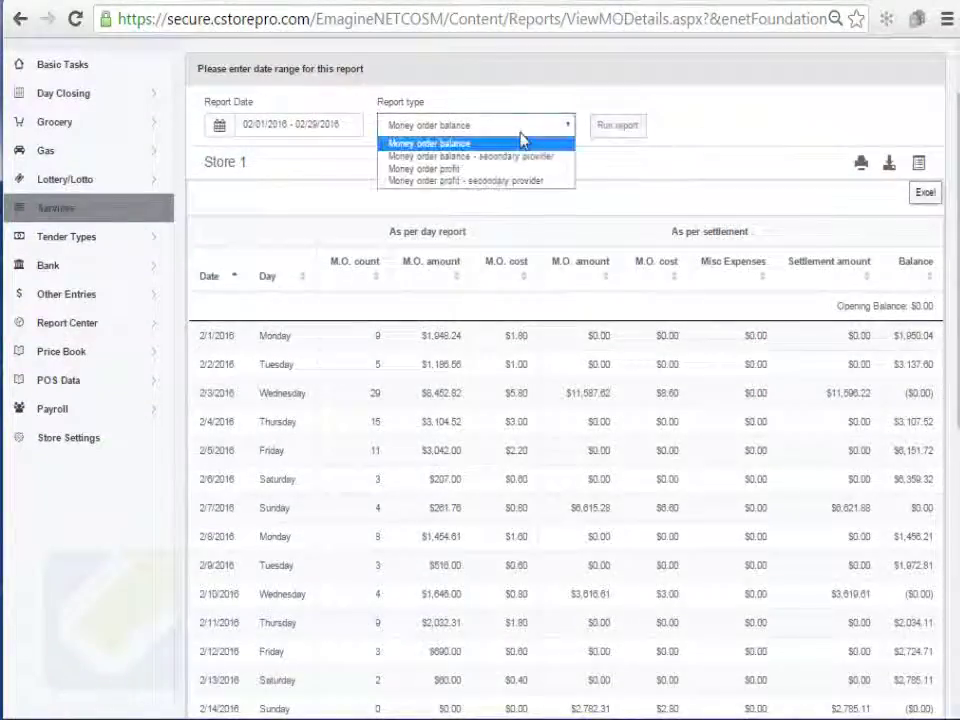
click(468, 170)
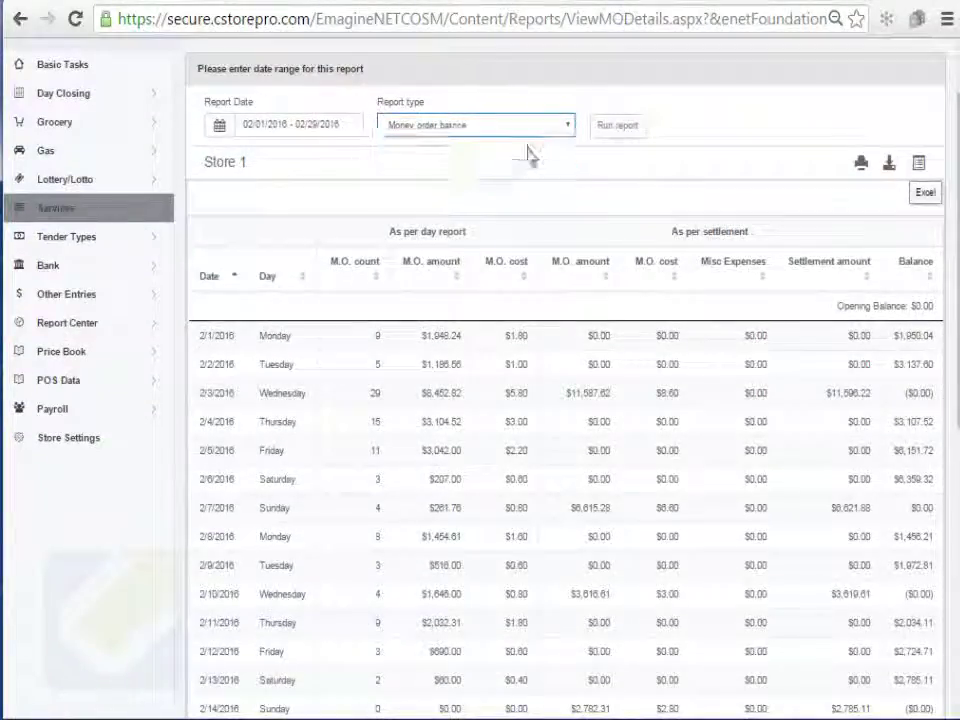
click(614, 125)
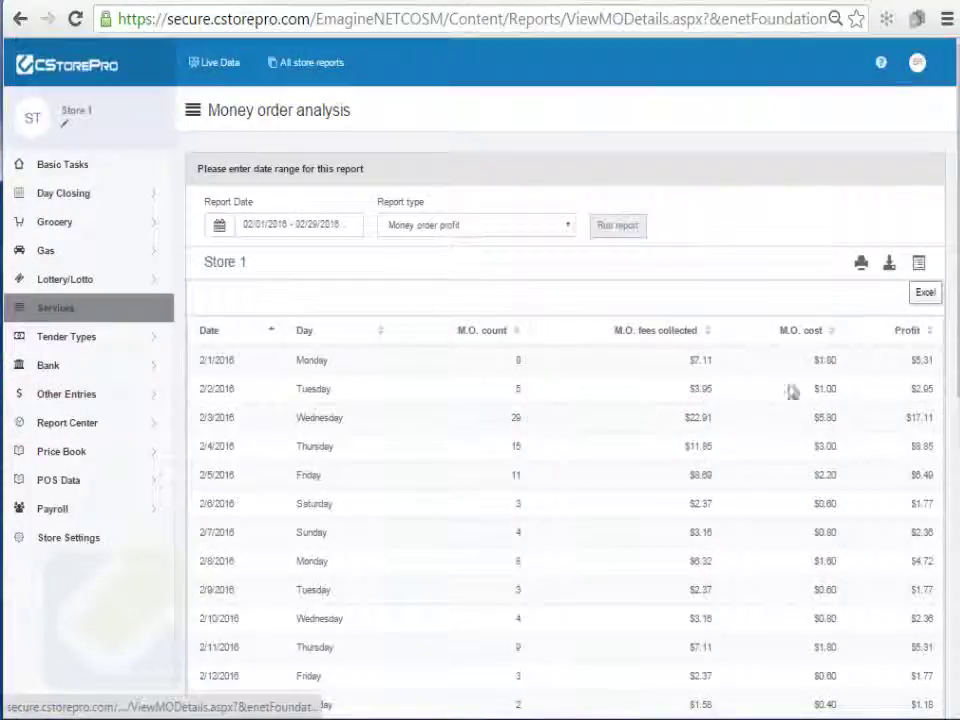
scroll(928, 465, down, 4)
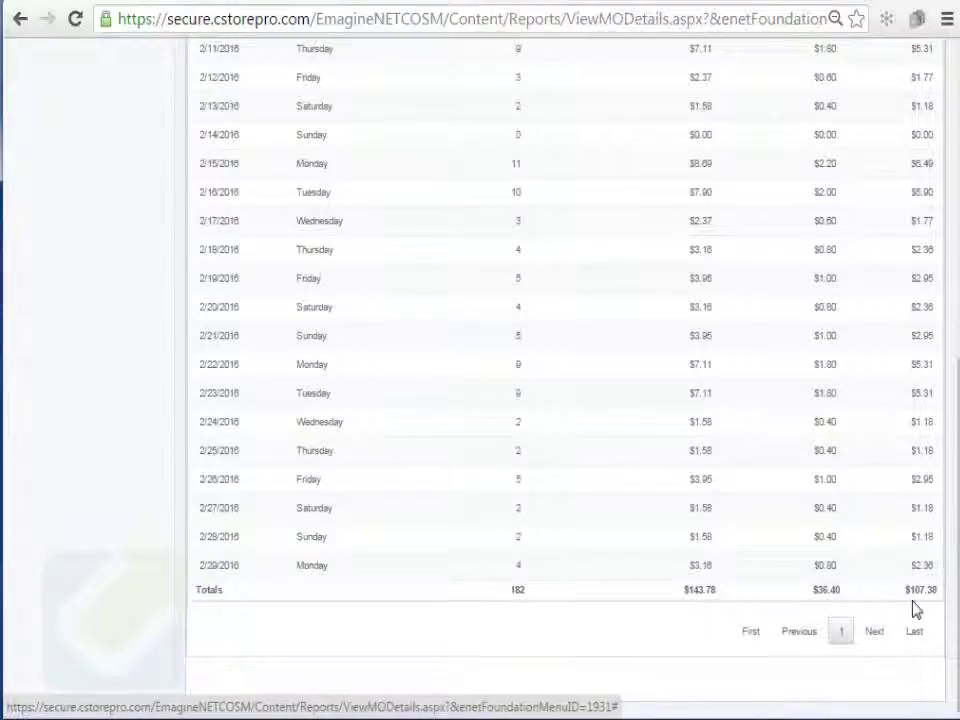
click(840, 631)
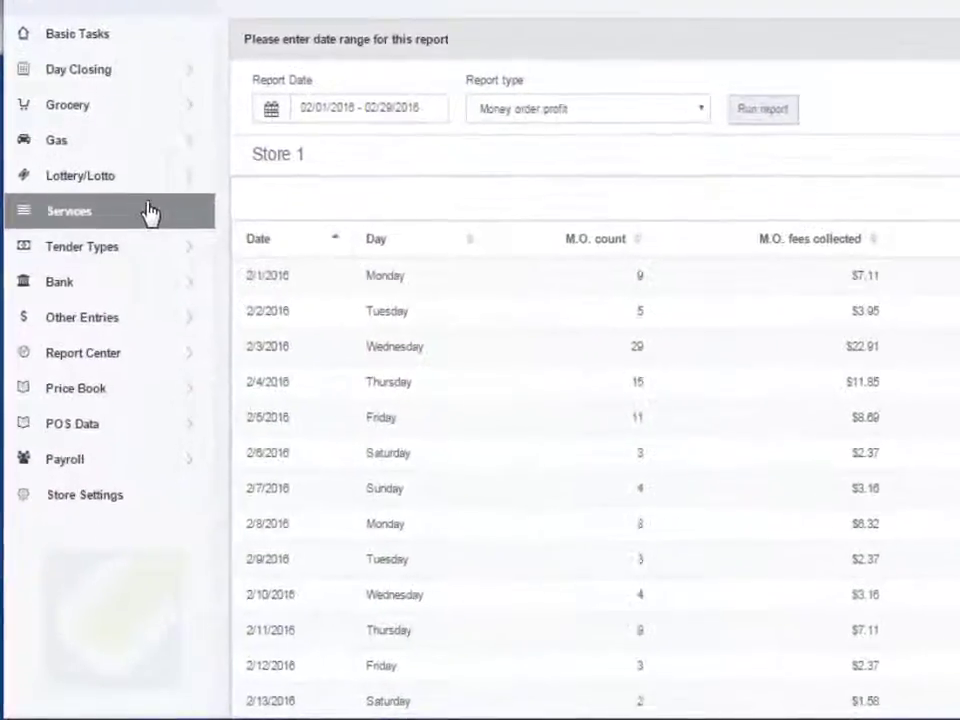
Open the bill pay reports page and look at the available report types
mouse_move(121, 308)
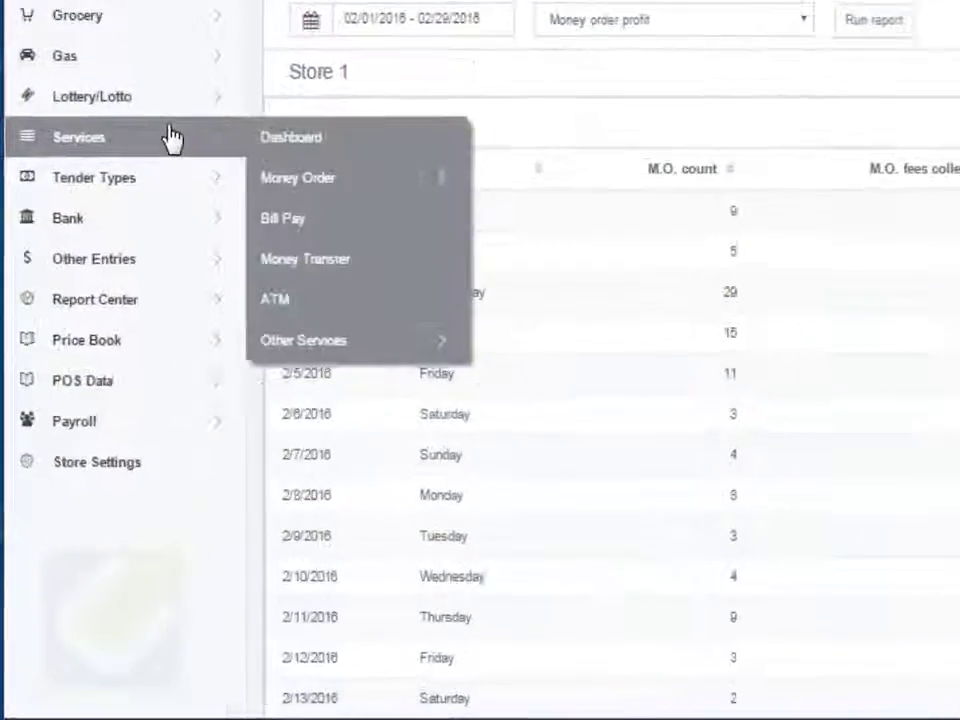
click(303, 224)
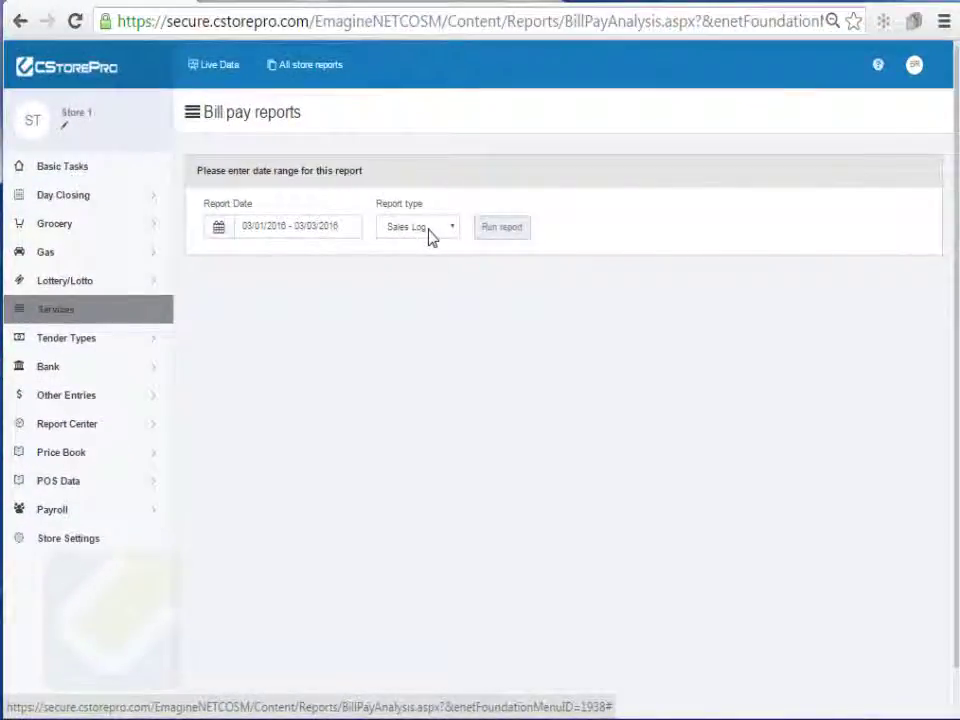
click(430, 236)
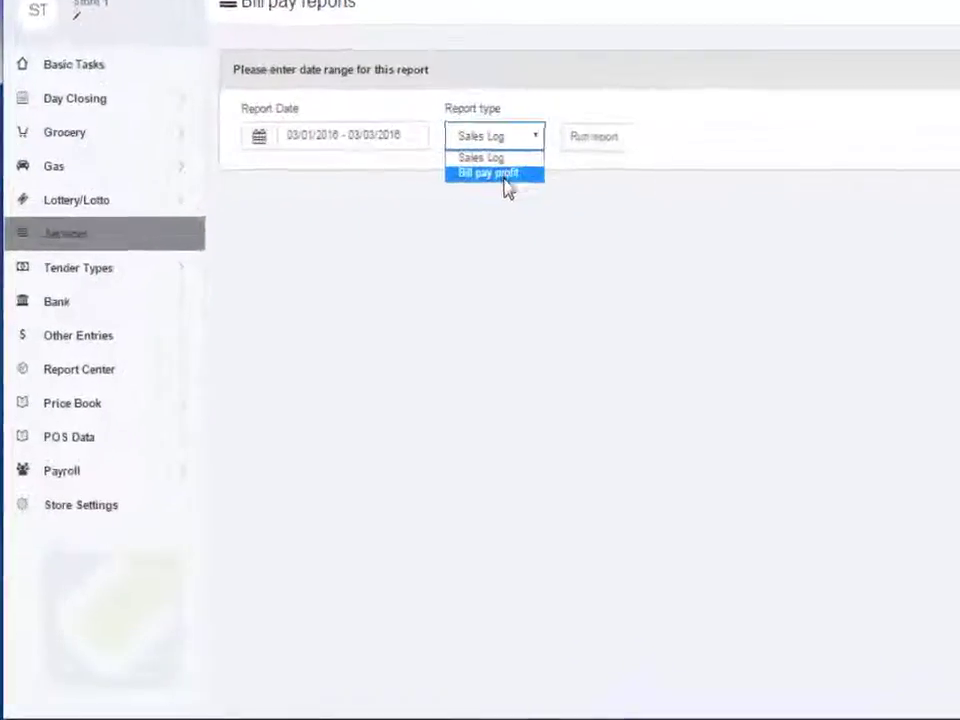
Open the money transfer reports and run the Money transfer balance report for February 2016
click(157, 235)
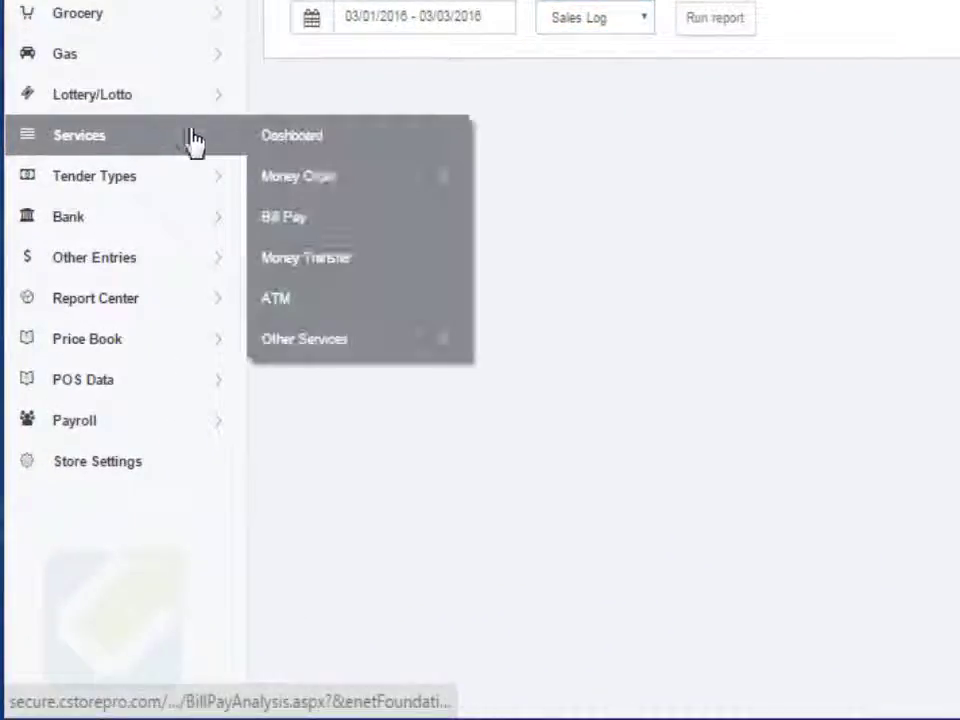
click(340, 275)
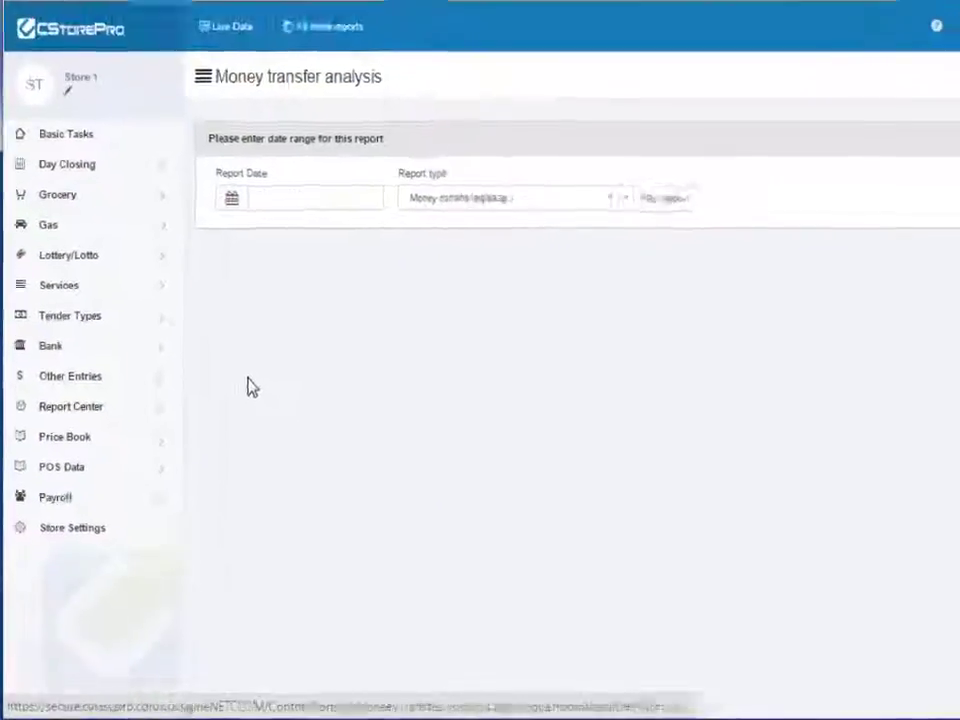
click(431, 22)
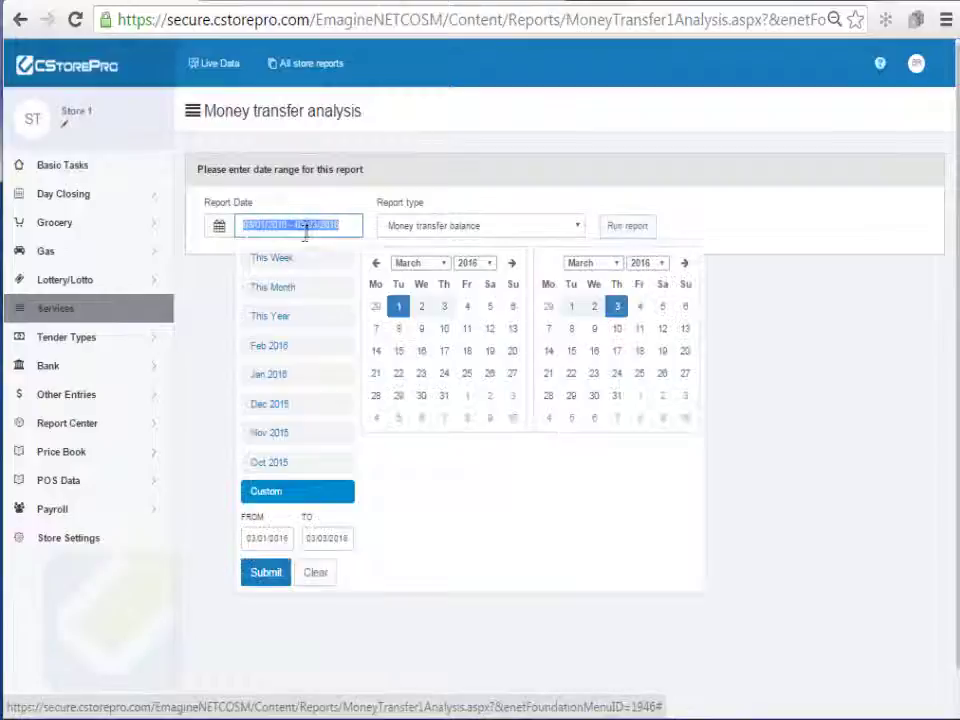
click(274, 354)
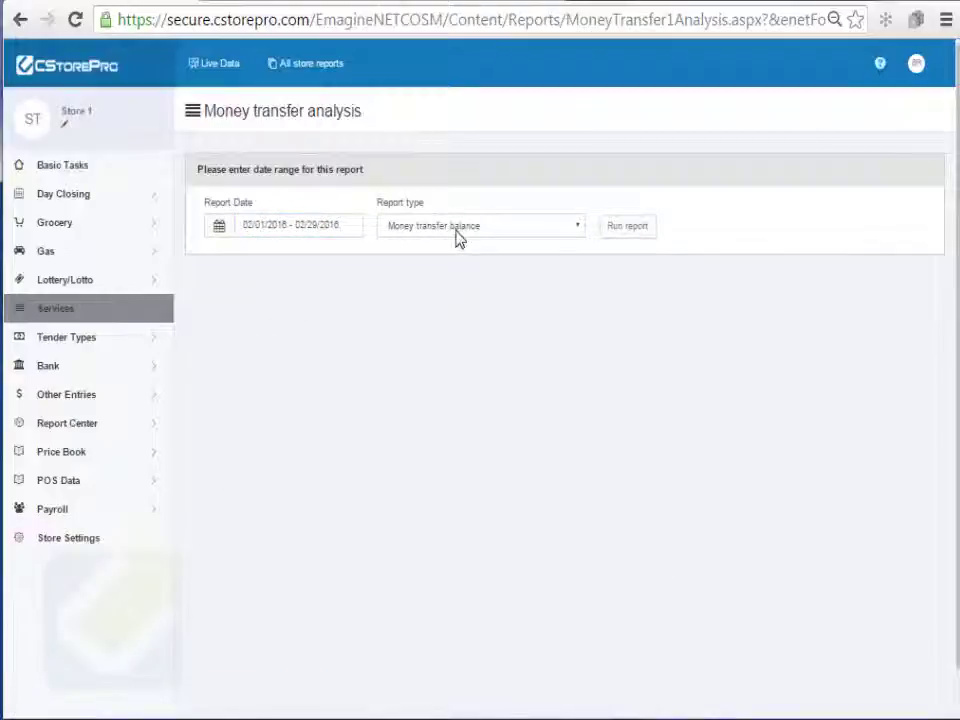
click(630, 228)
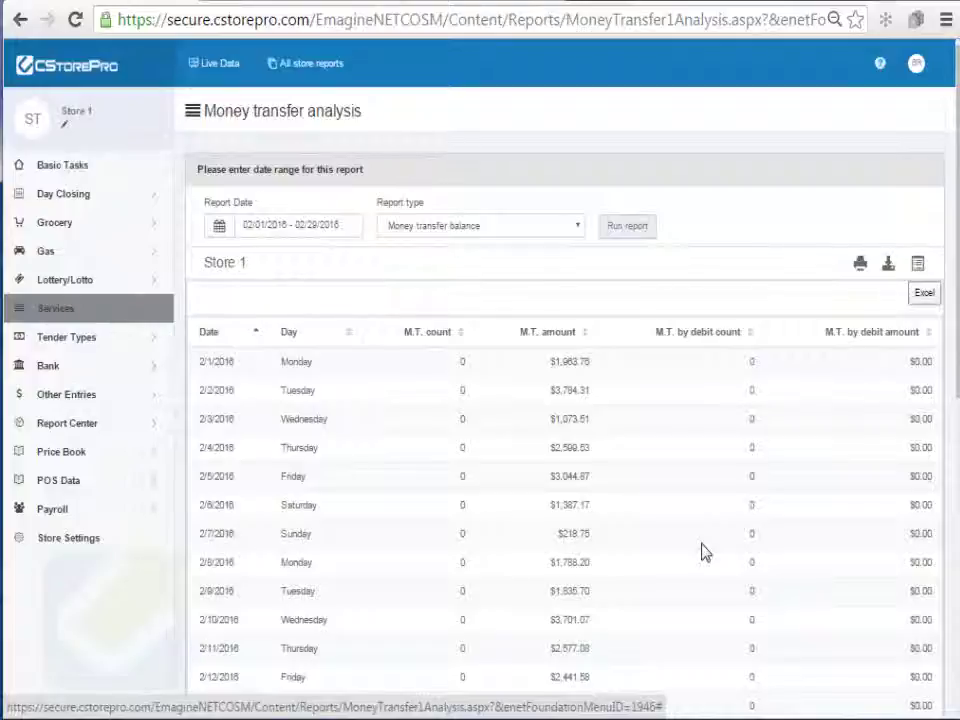
Run the Payout by cash report for the same dates, review it down to the totals, and check the other report types
click(513, 233)
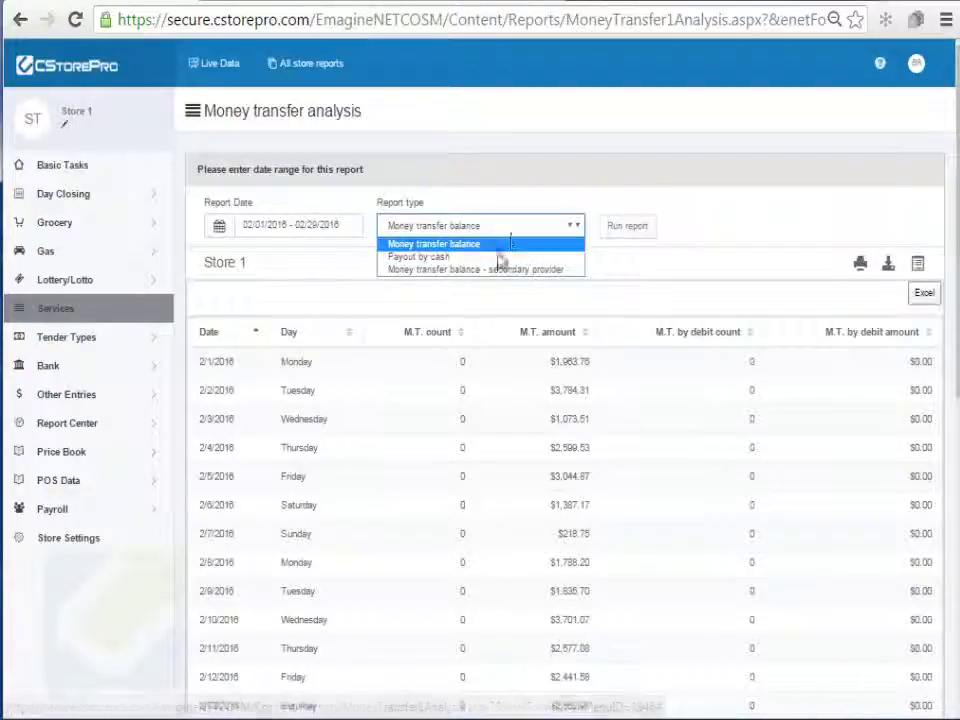
click(493, 259)
click(628, 226)
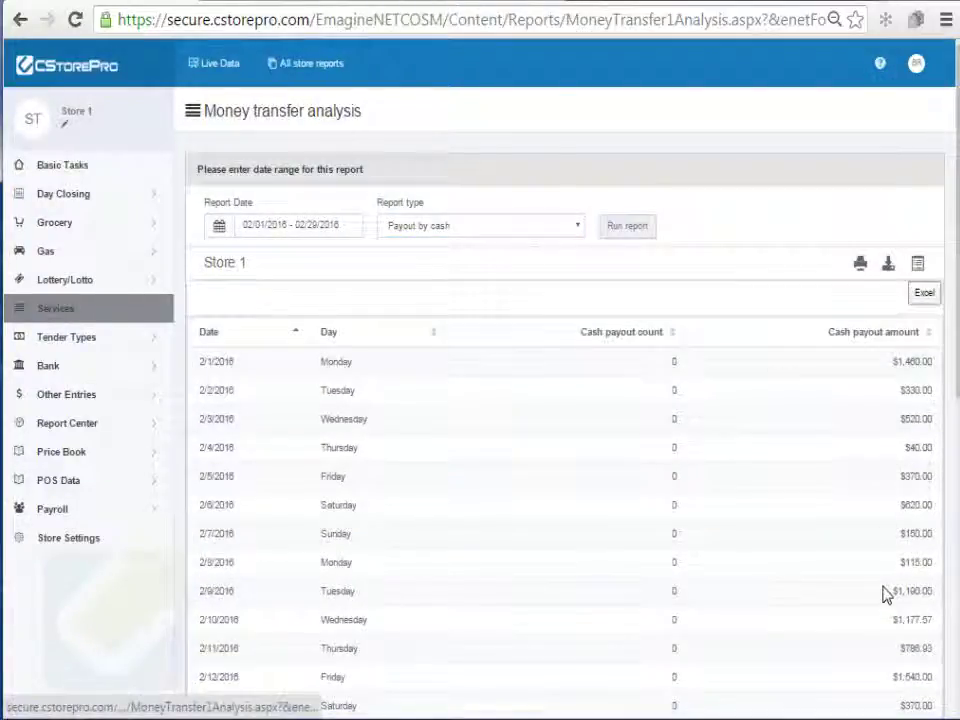
click(514, 227)
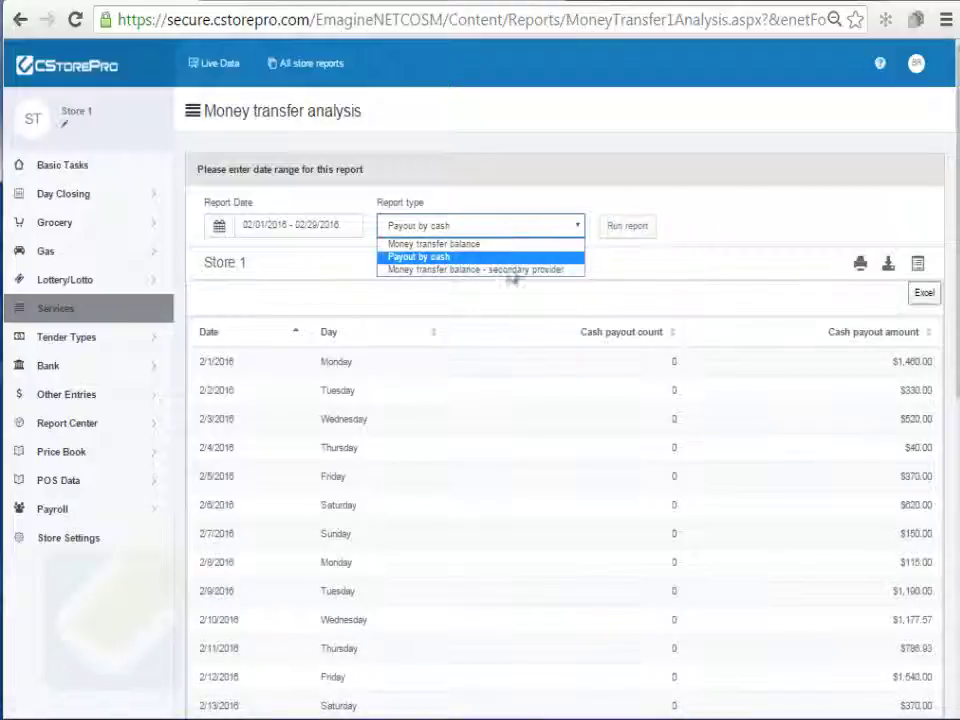
scroll(922, 598, down, 5)
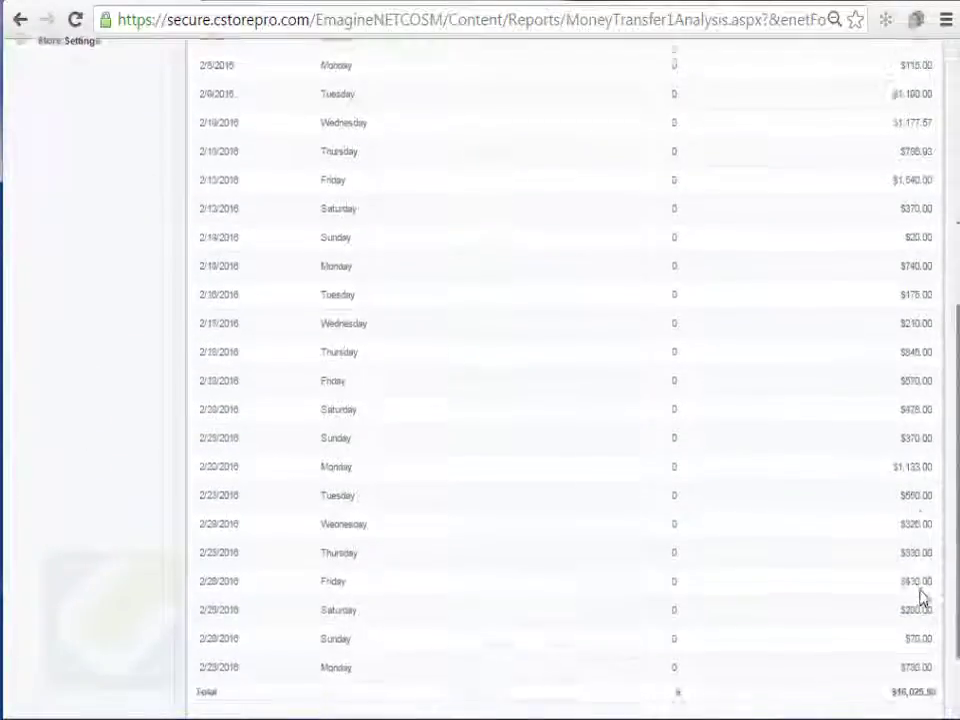
scroll(940, 340, up, 10)
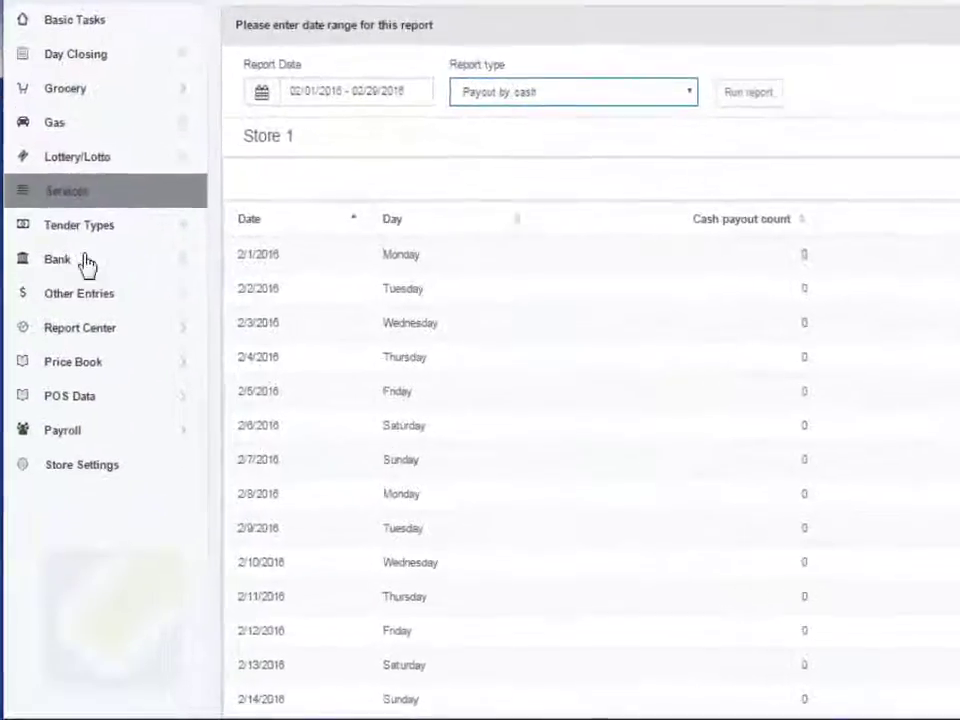
Open the ATM reports, run the ATM settlement report for February 2016, and review it down to the totals
mouse_move(54, 198)
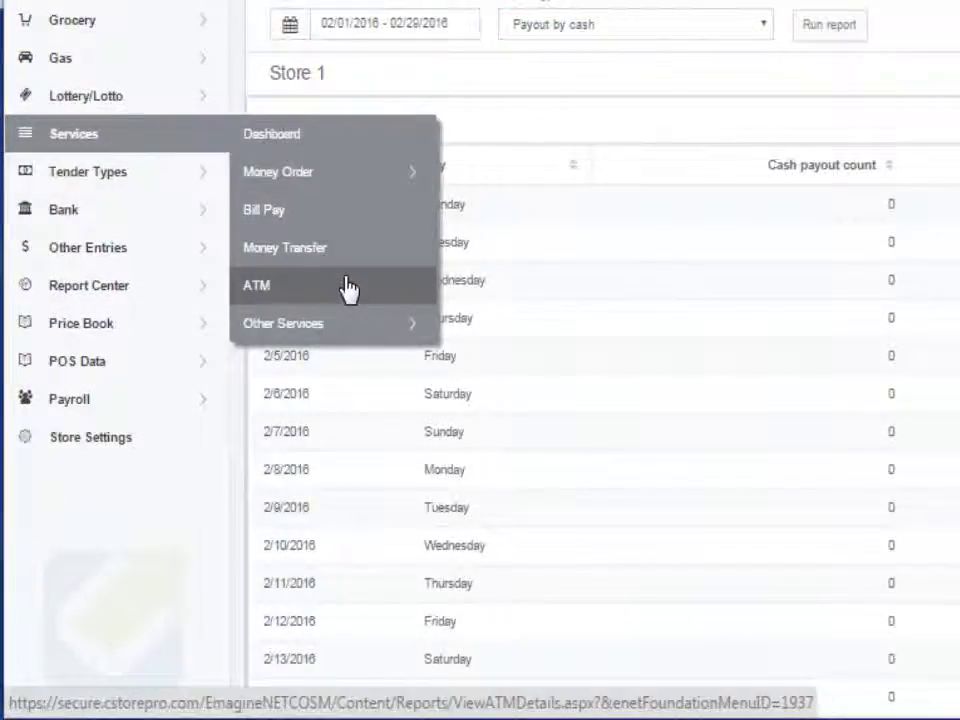
click(348, 289)
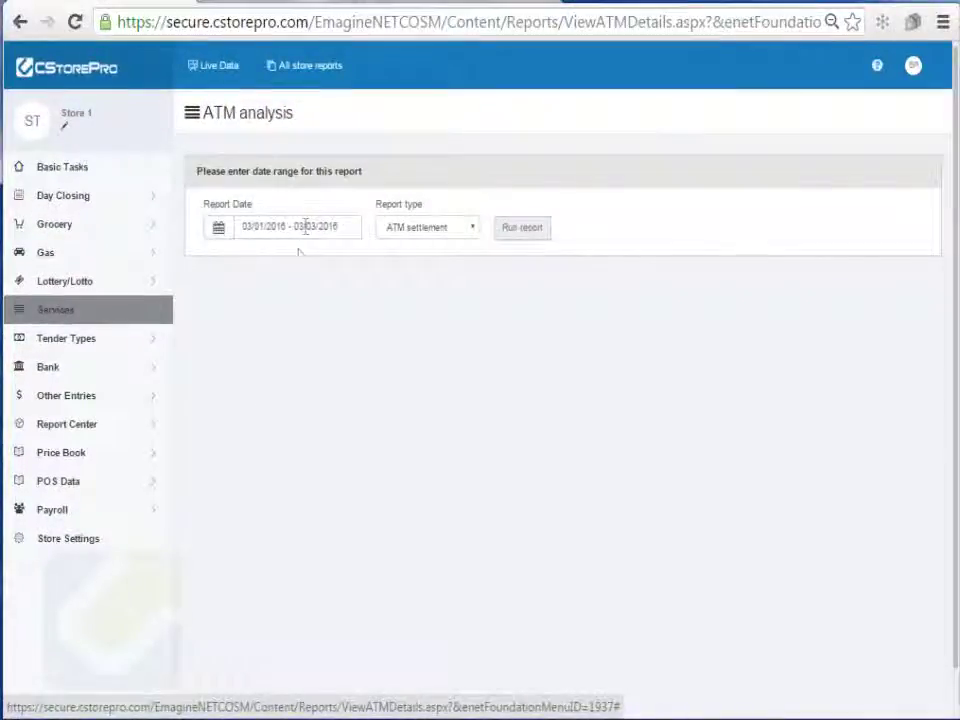
click(305, 205)
click(277, 350)
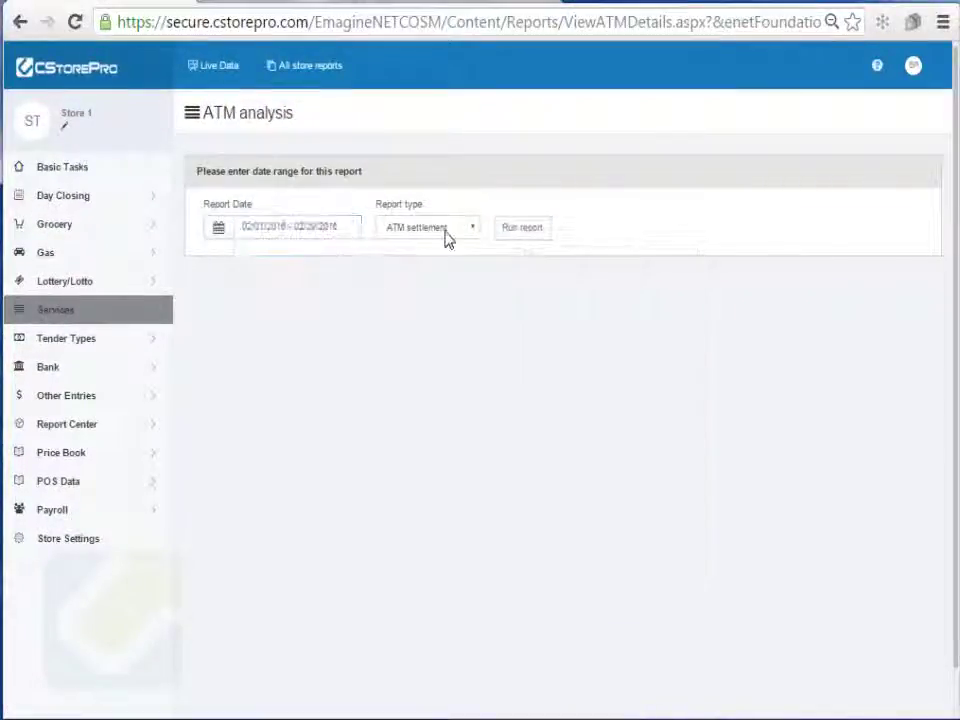
click(522, 232)
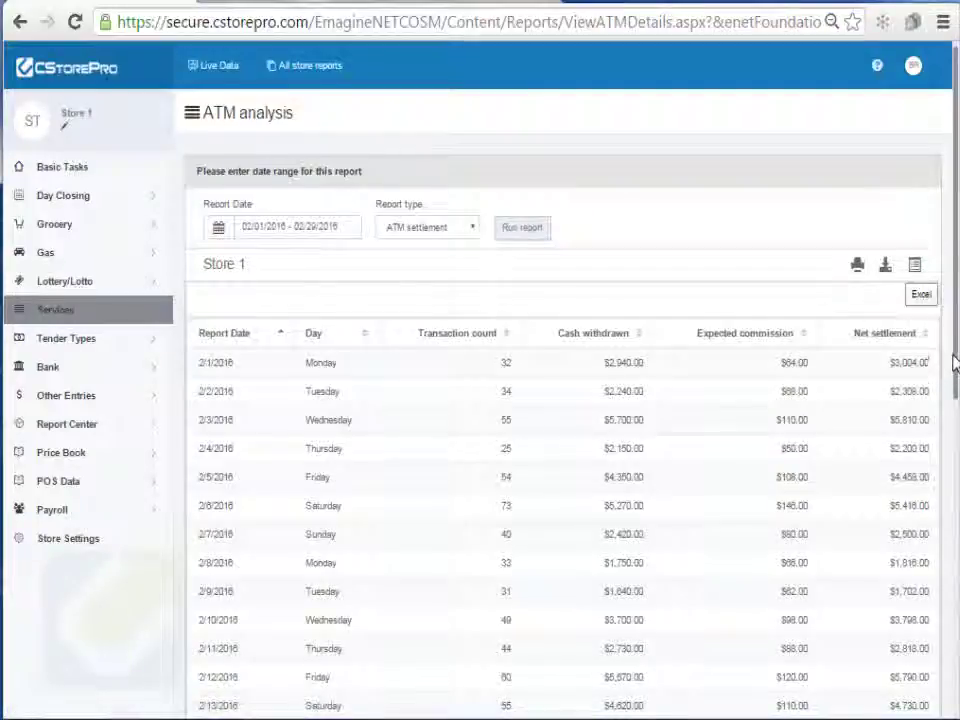
drag(953, 366, 930, 683)
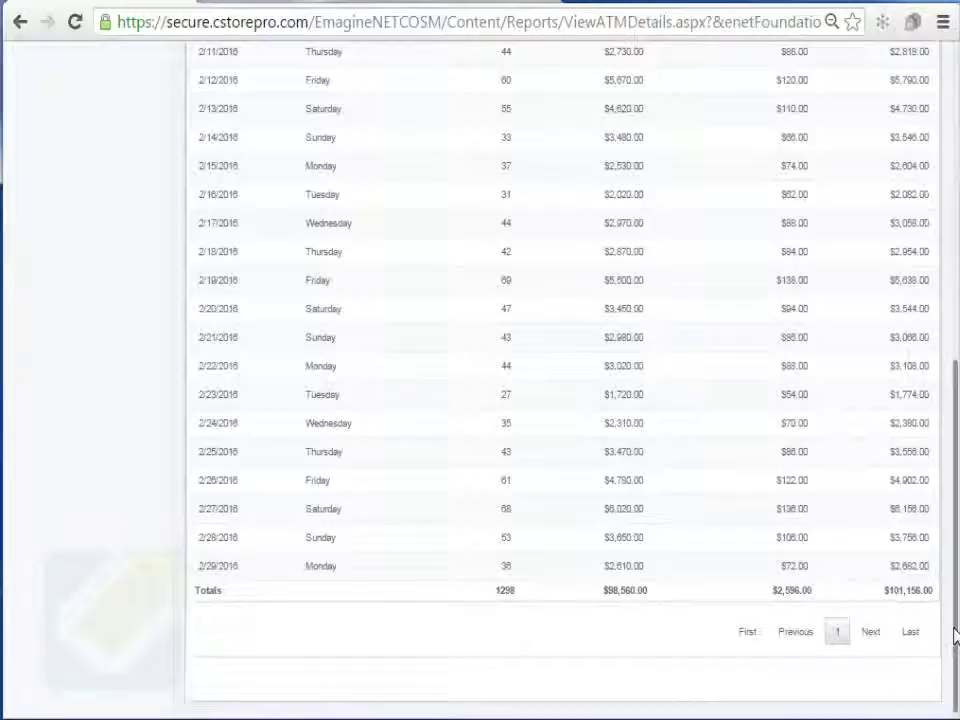
scroll(955, 635, up, 6)
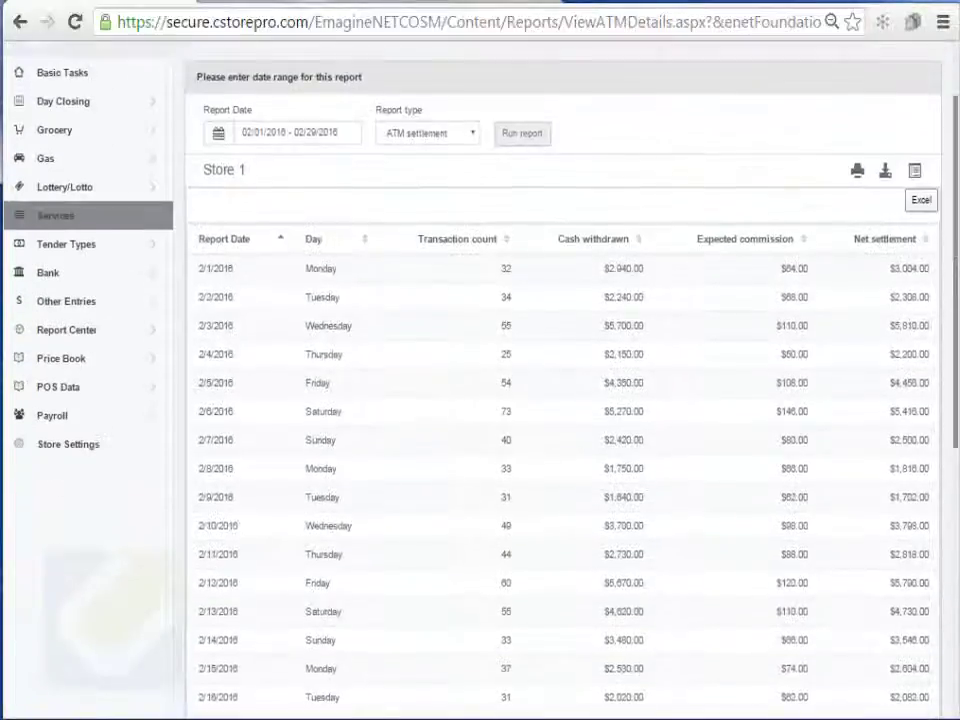
Run the ATM cash balance report for the current month, March 2016
click(440, 207)
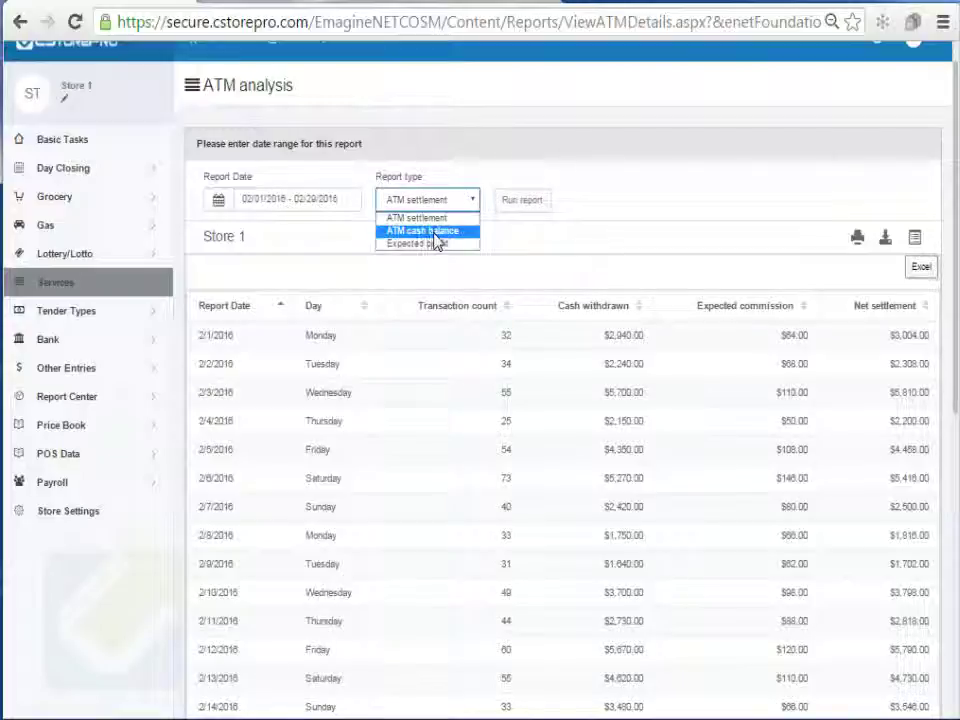
click(440, 232)
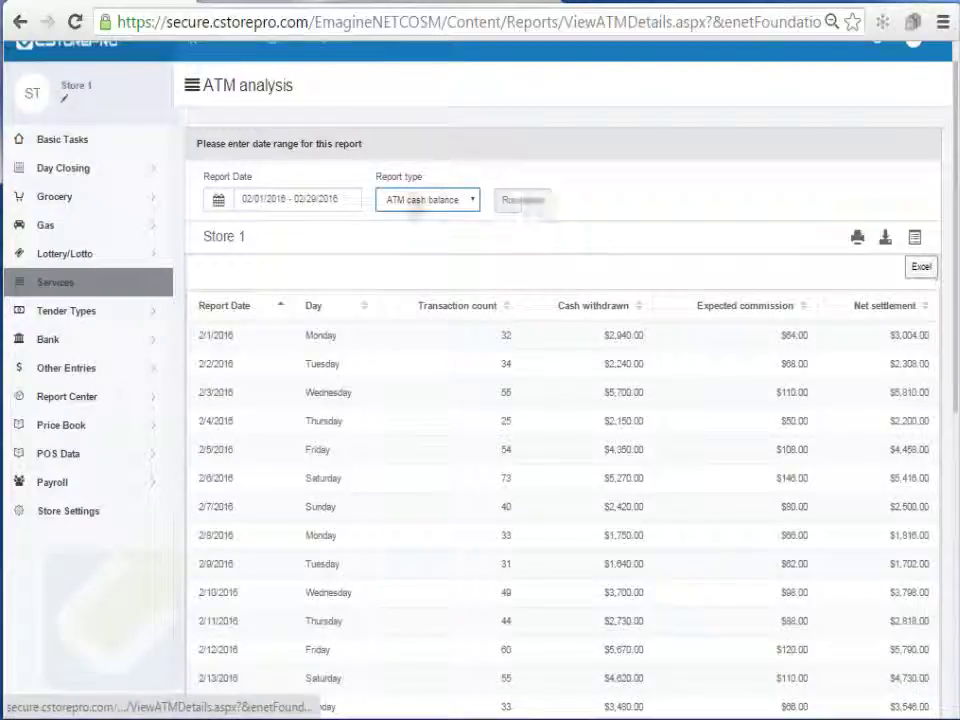
click(279, 197)
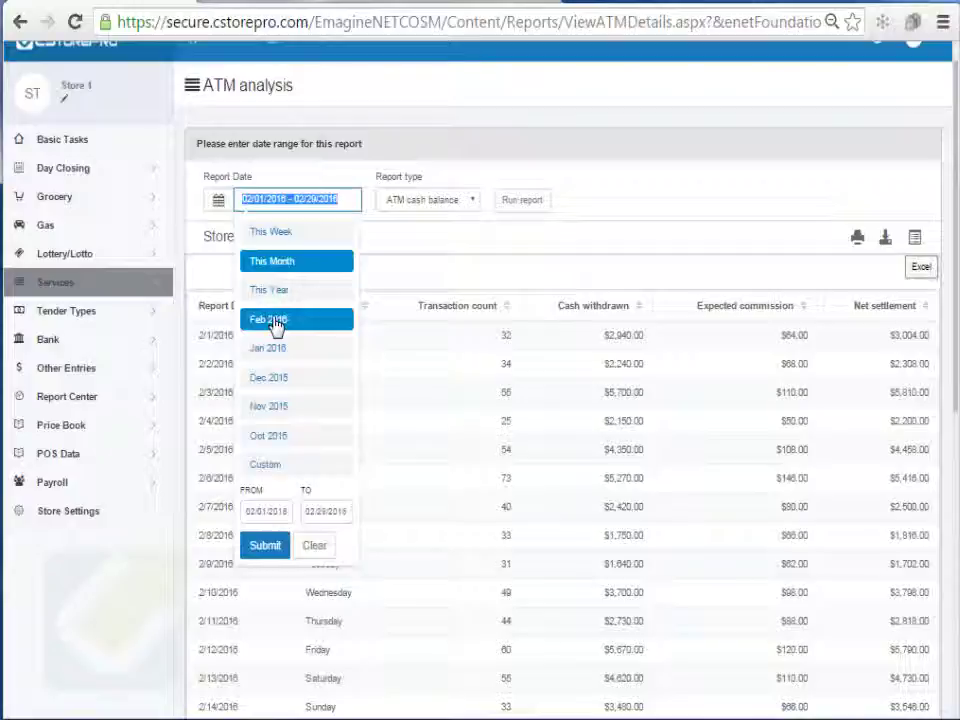
click(277, 261)
click(510, 203)
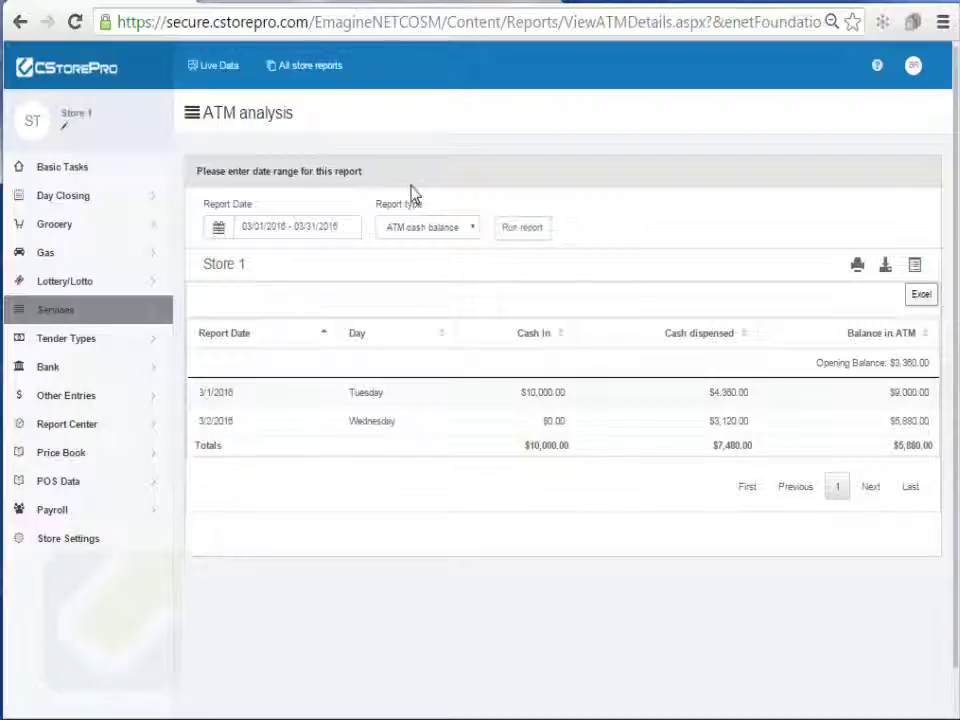
Run the ATM Expected profit report for the same March 2016 dates
click(424, 227)
click(426, 274)
click(518, 230)
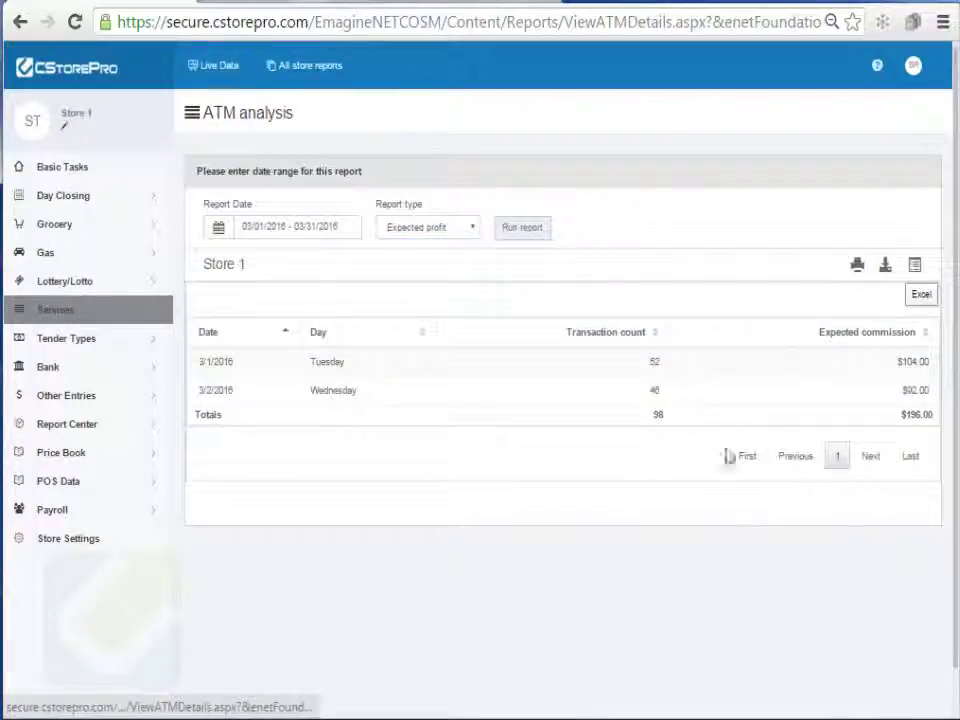
Rerun the ATM Expected profit report for February 2016 and review it down to the totals
click(350, 227)
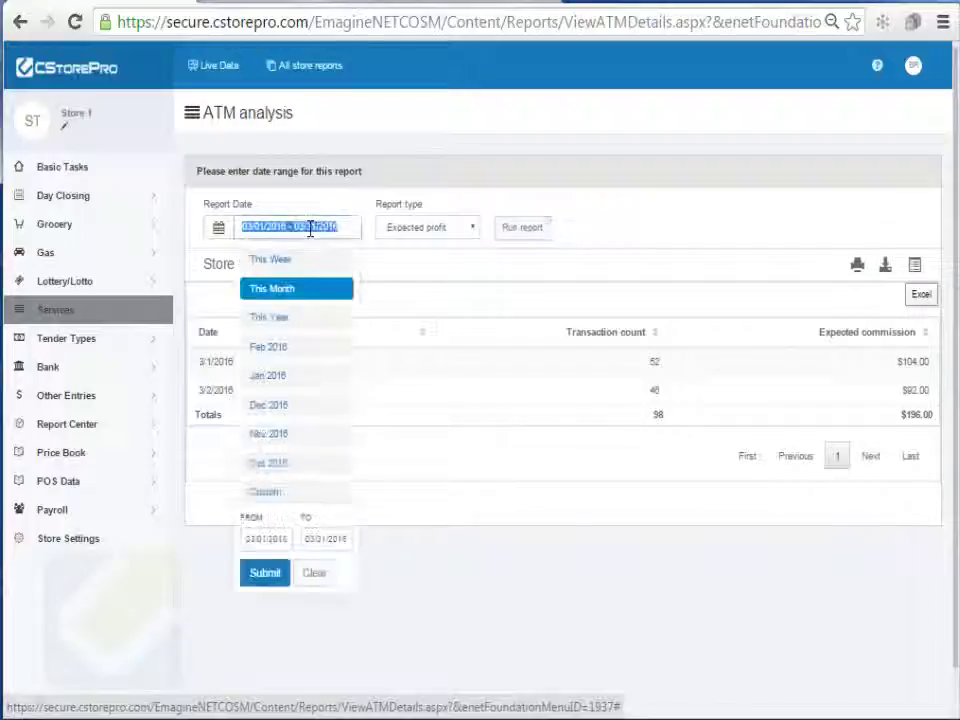
click(279, 354)
click(522, 228)
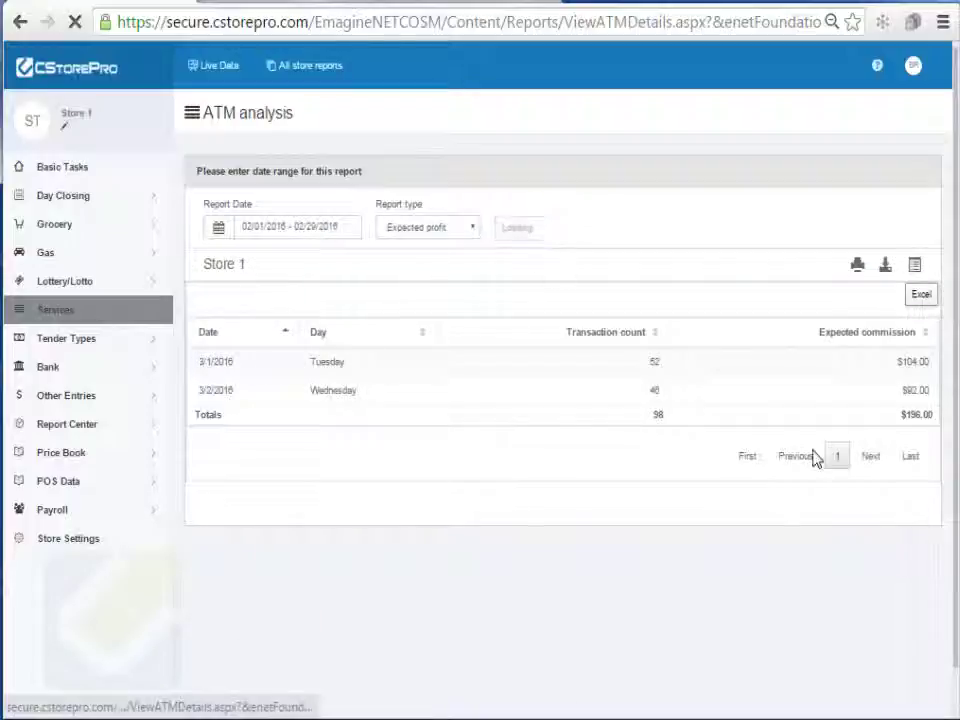
scroll(928, 397, down, 2)
scroll(928, 397, down, 5)
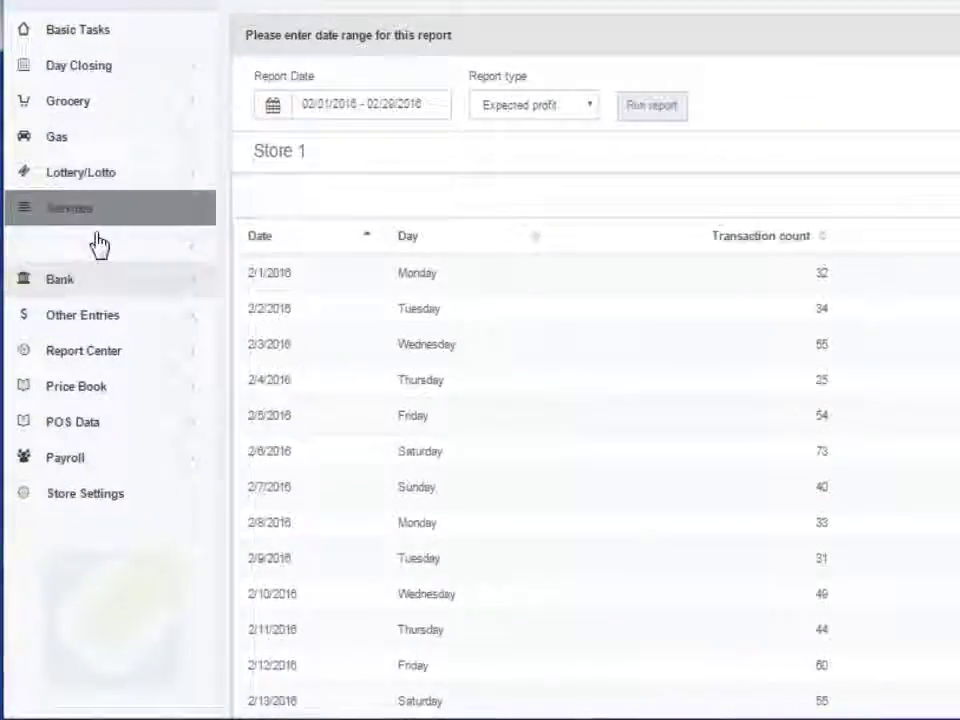
Open the reports page for other services and look at the available commission agent report types
click(118, 210)
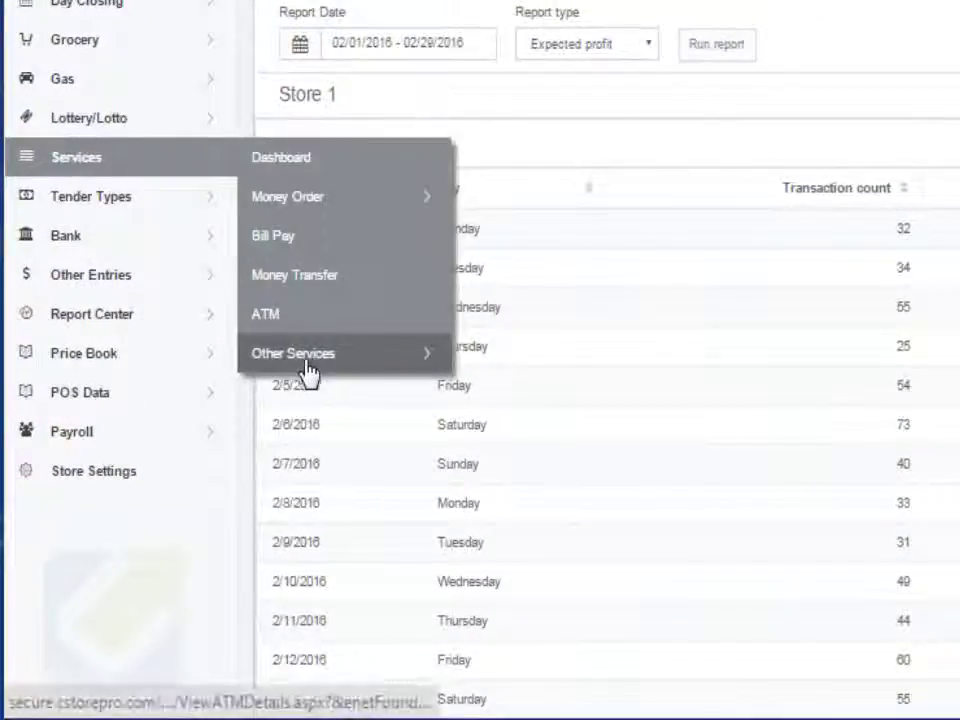
mouse_move(308, 372)
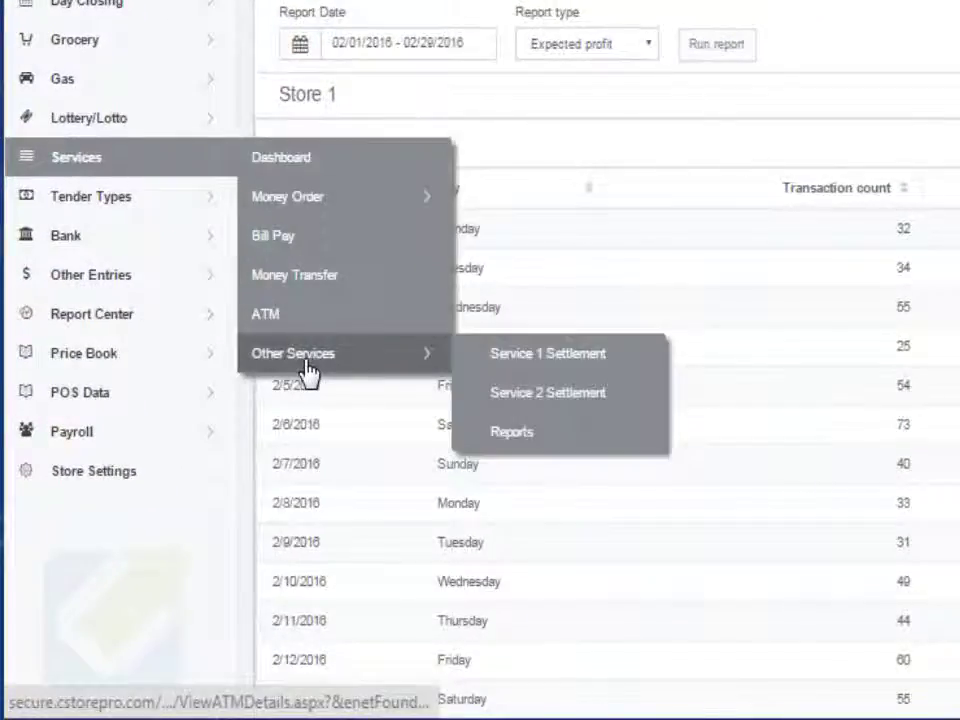
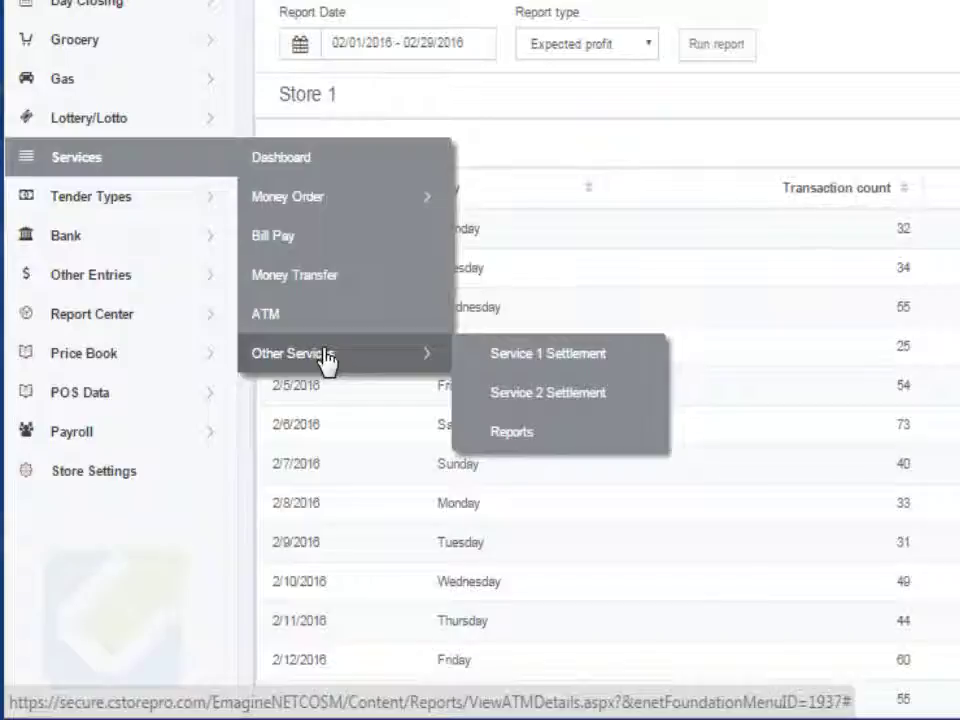
click(515, 436)
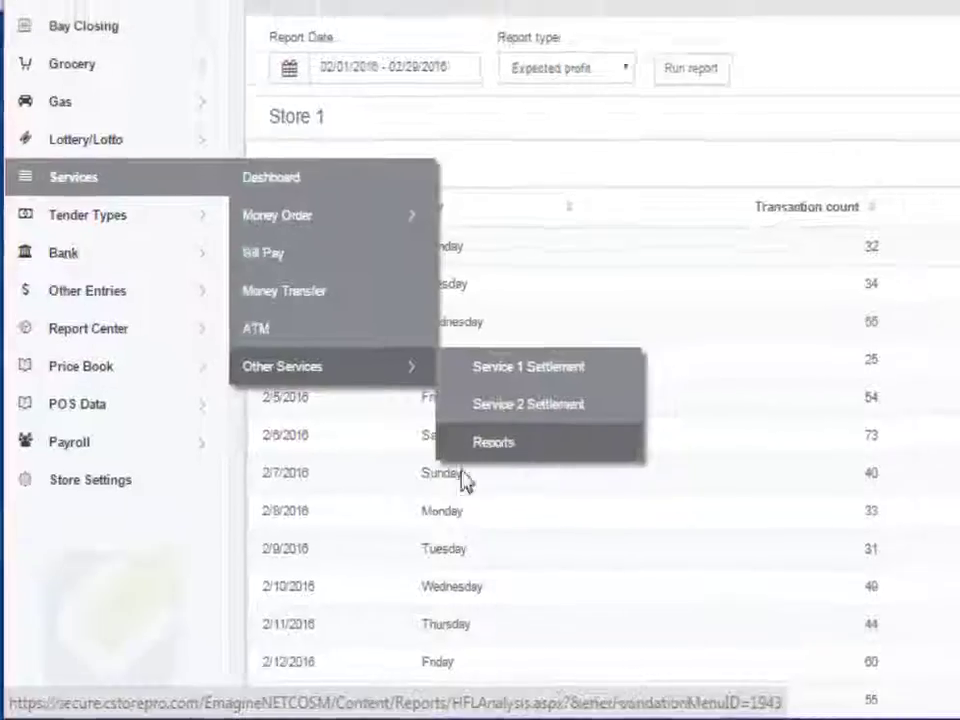
click(530, 163)
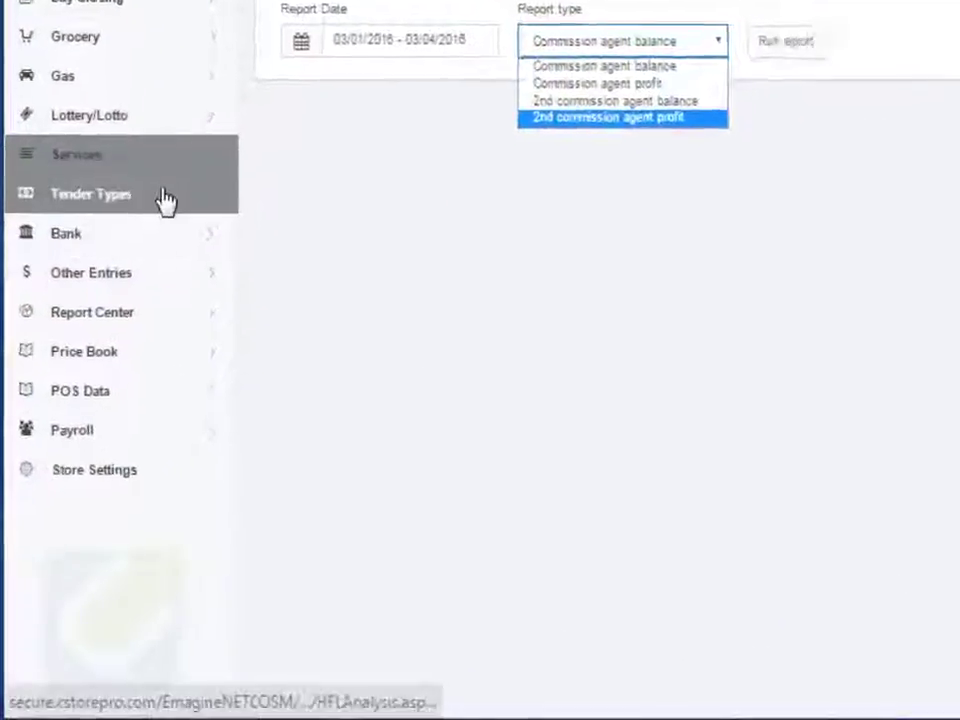
Look through the credit card and other tender options, then open the tender types dashboard and examine its balances and critical control points
click(119, 339)
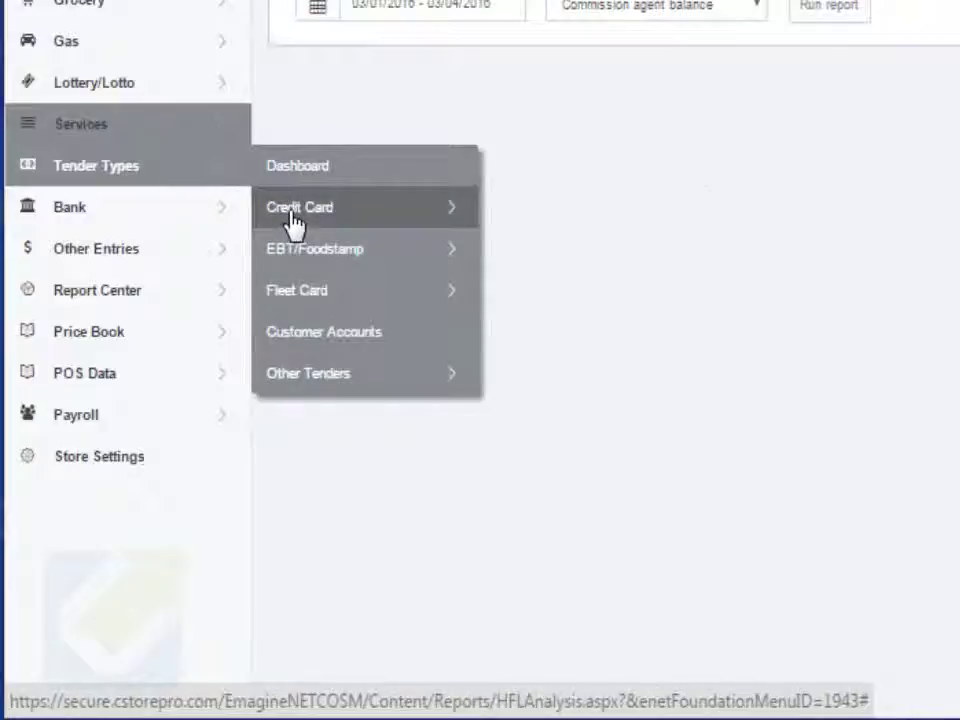
mouse_move(296, 220)
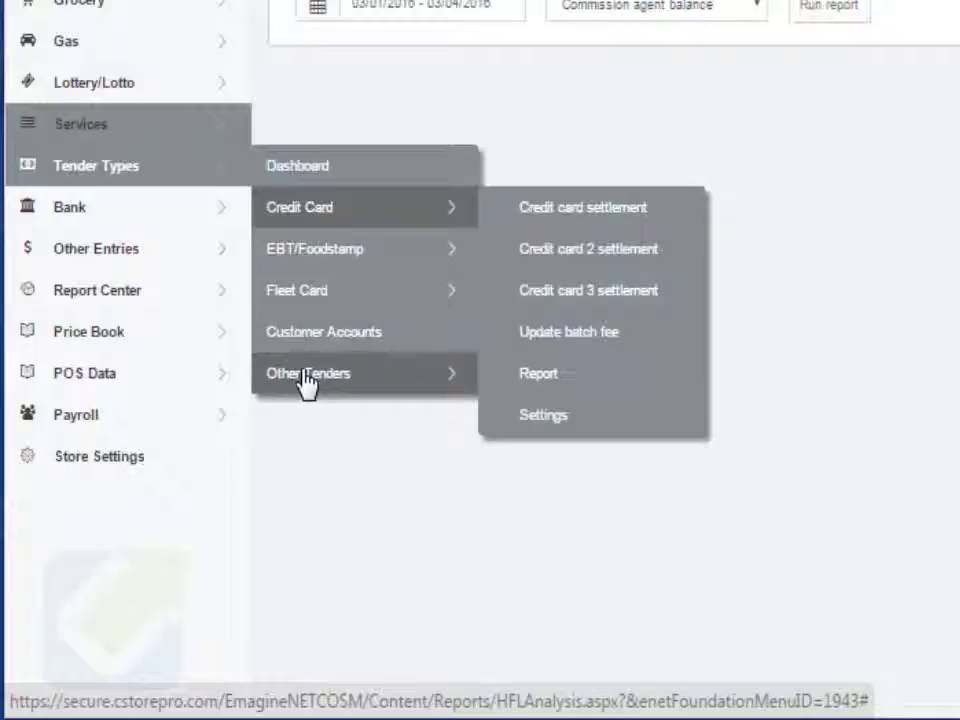
mouse_move(306, 388)
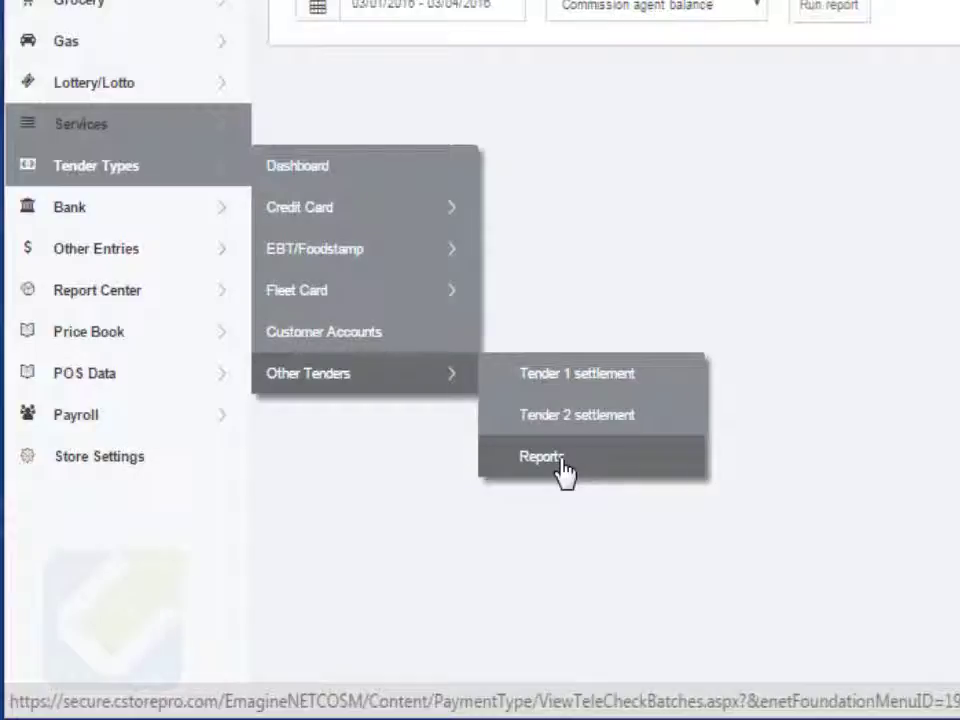
click(330, 186)
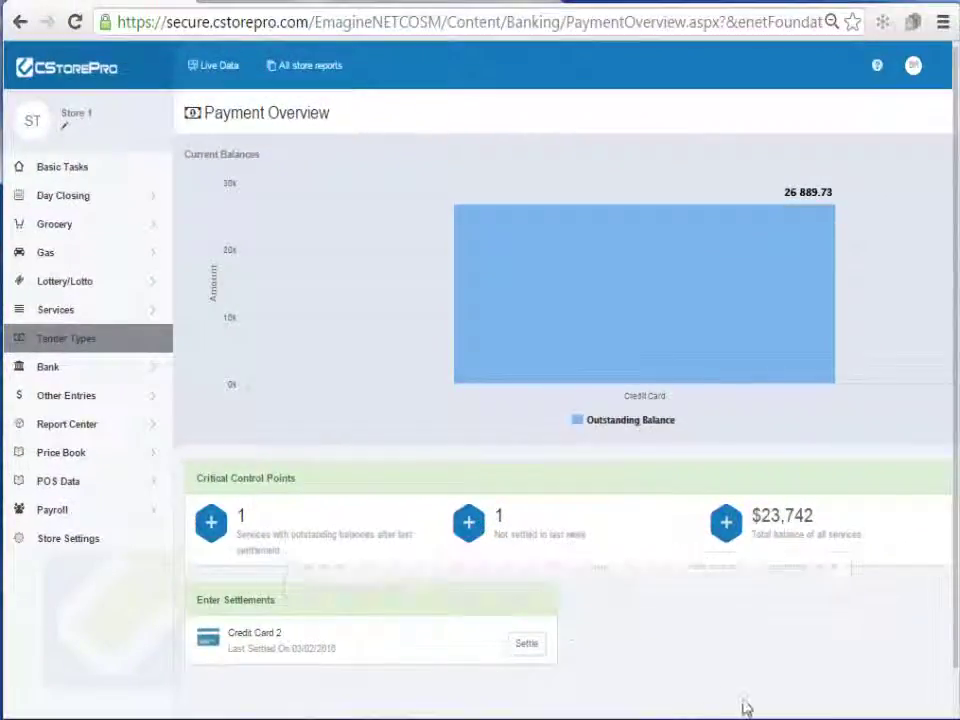
mouse_move(656, 339)
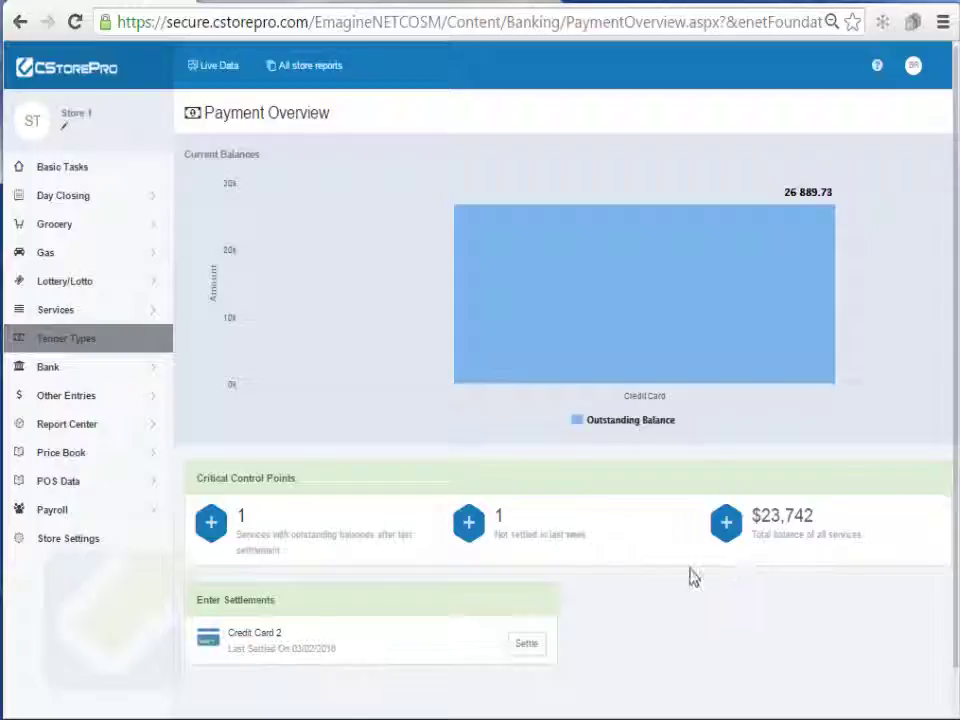
mouse_move(525, 542)
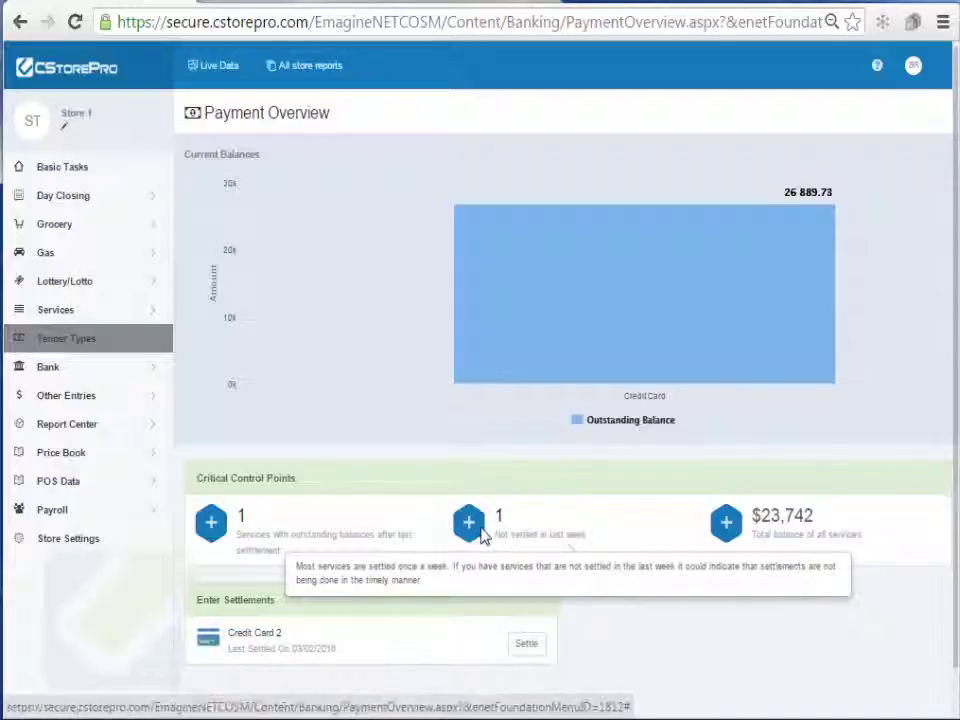
Check which tender services were not settled in the last week, then open the primary credit card settlement list
click(486, 538)
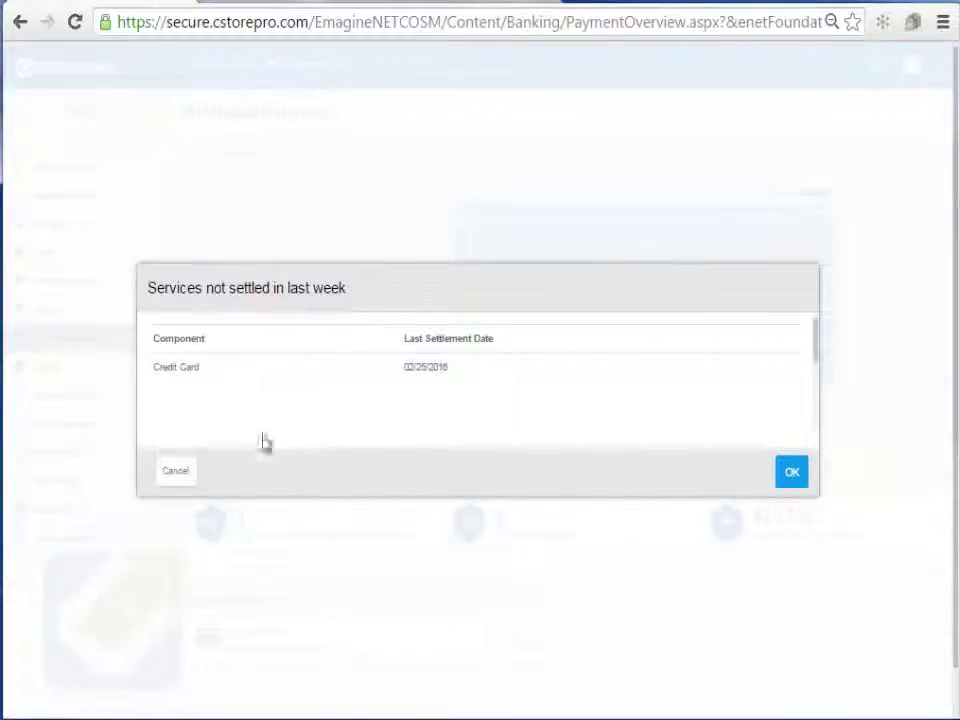
click(182, 475)
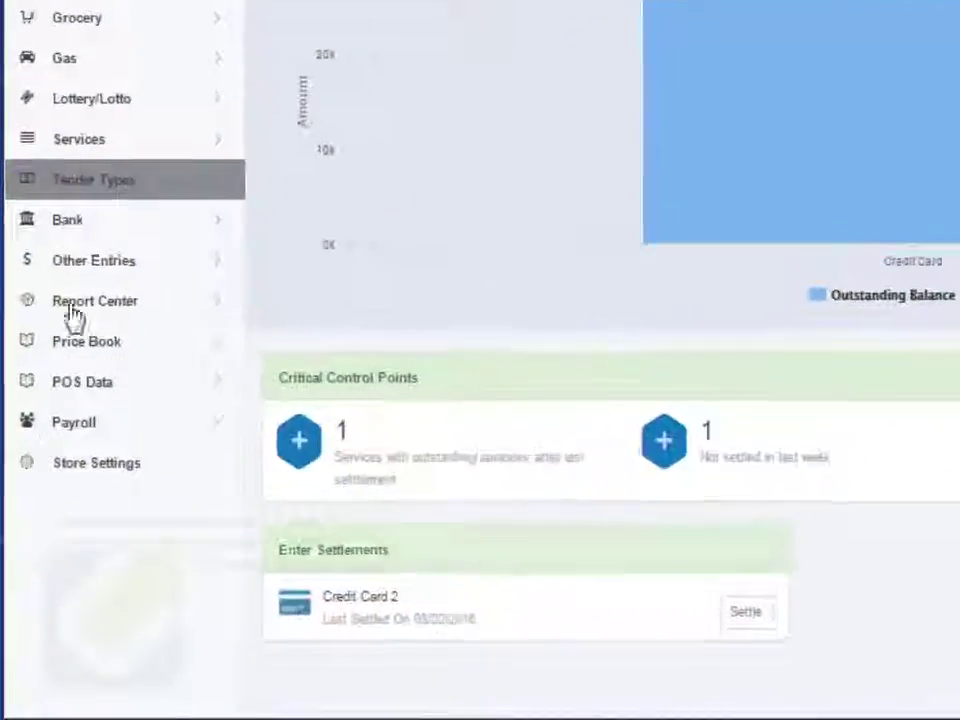
mouse_move(120, 268)
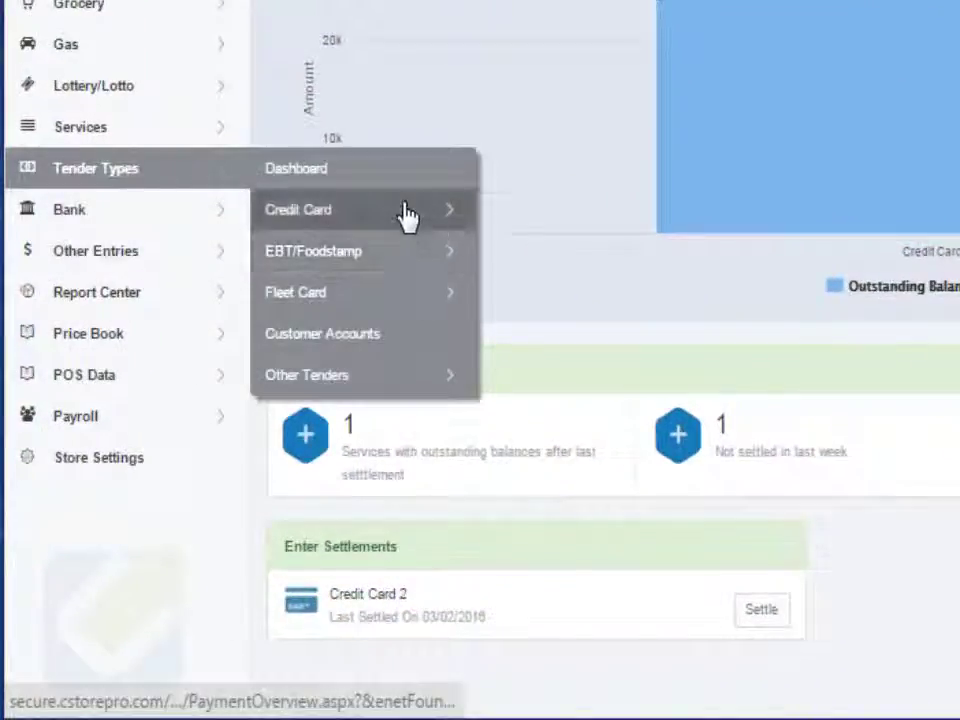
mouse_move(407, 214)
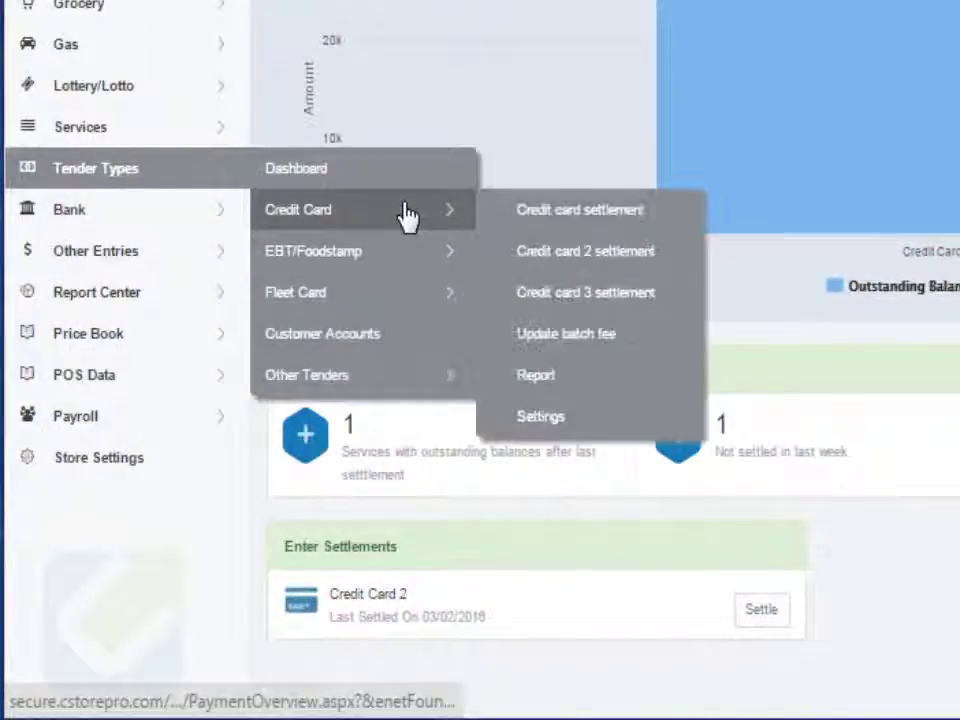
click(583, 218)
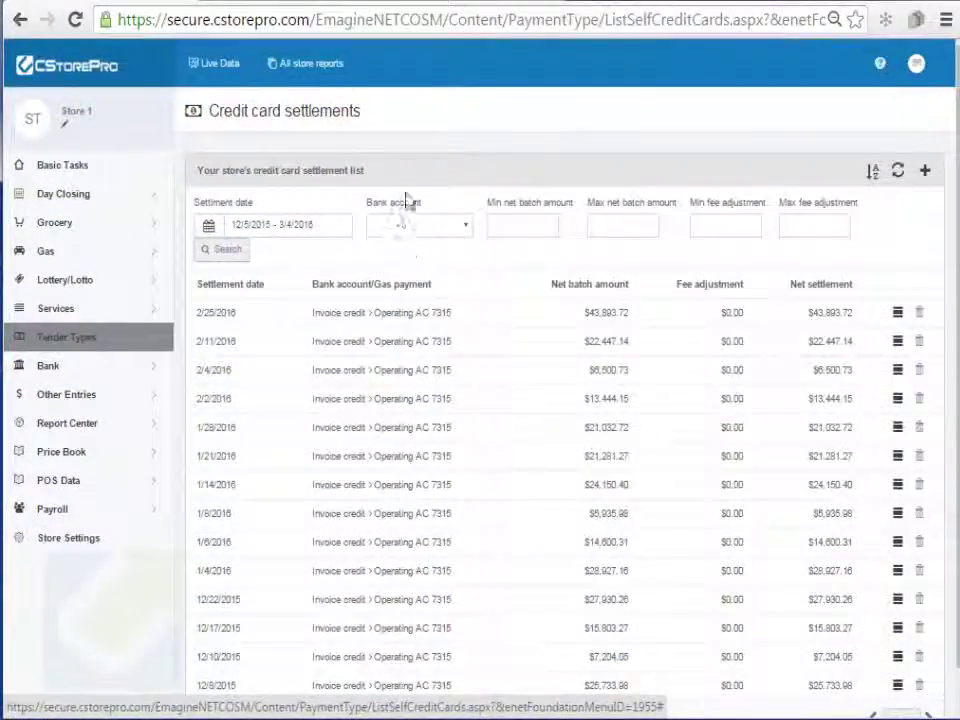
Look at the bank account filter choices and open the payment details of the 2/25/2016 credit card settlement
click(409, 222)
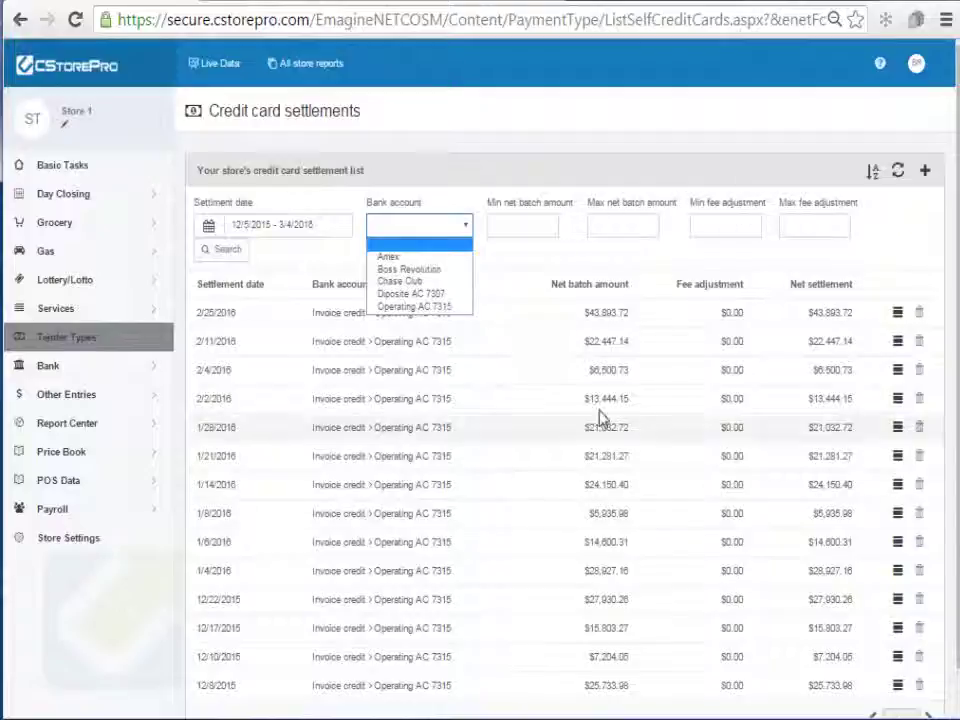
click(591, 484)
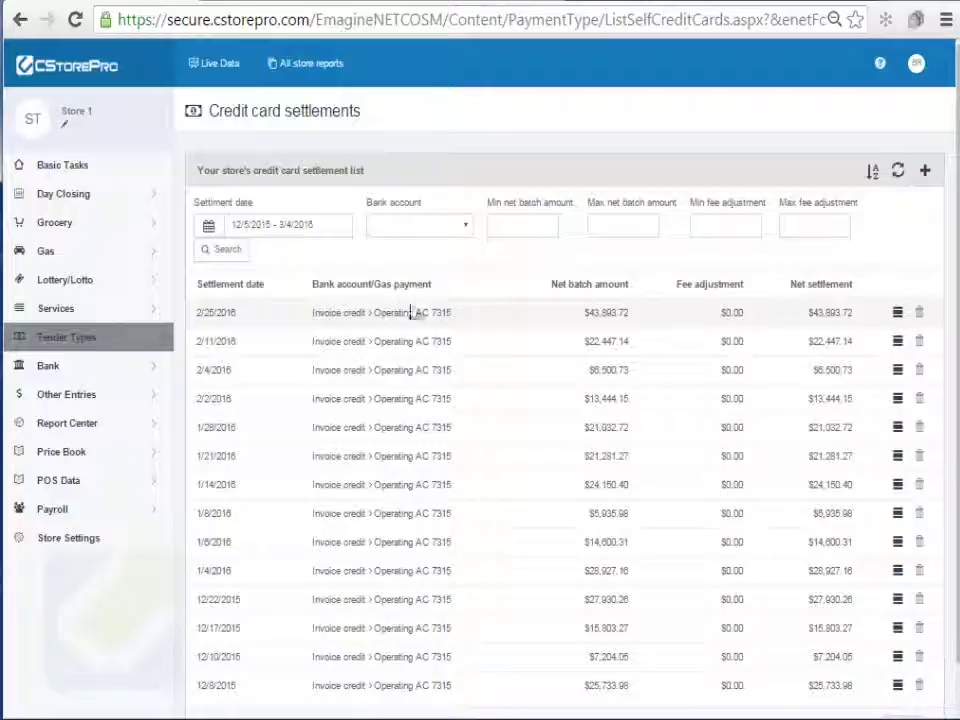
click(898, 313)
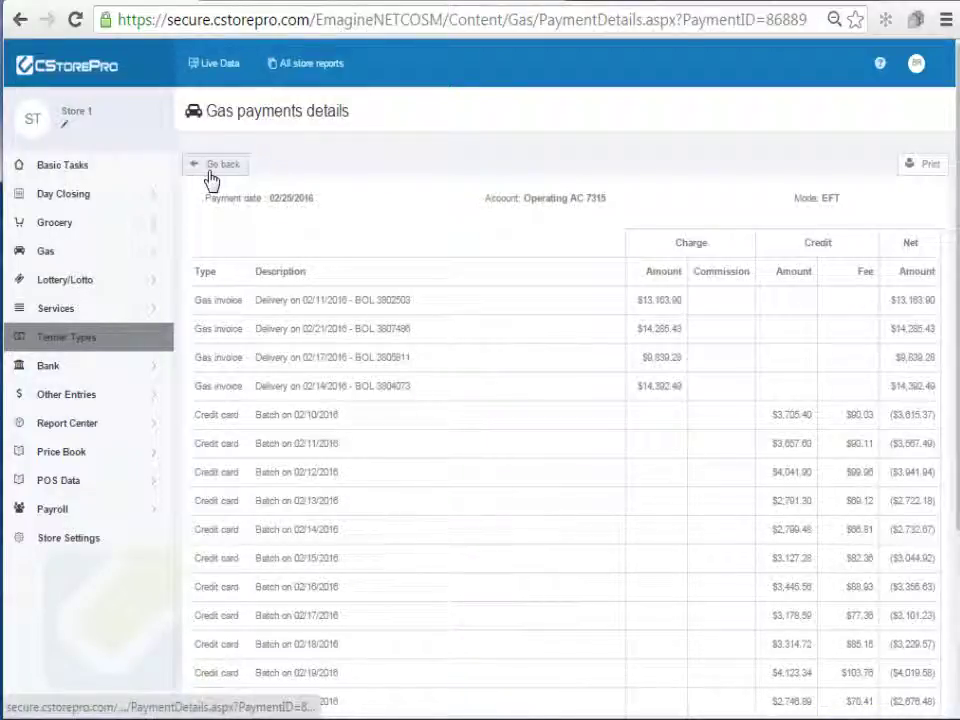
Open the credit card batch fee update page and search for unsettled batches with minimum and maximum fee 0
mouse_move(130, 343)
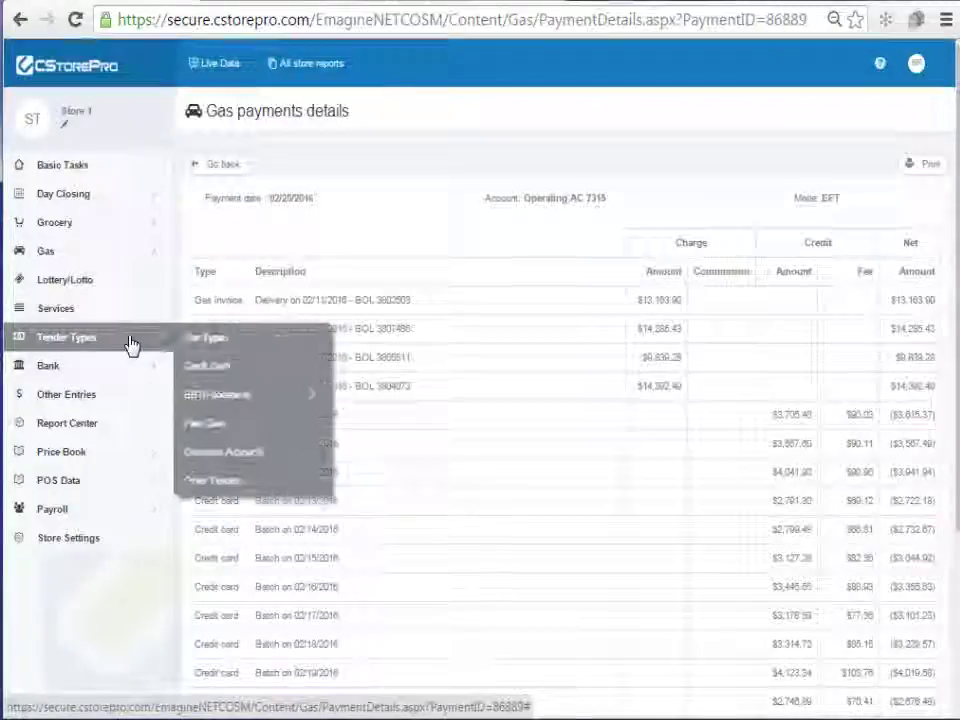
mouse_move(257, 372)
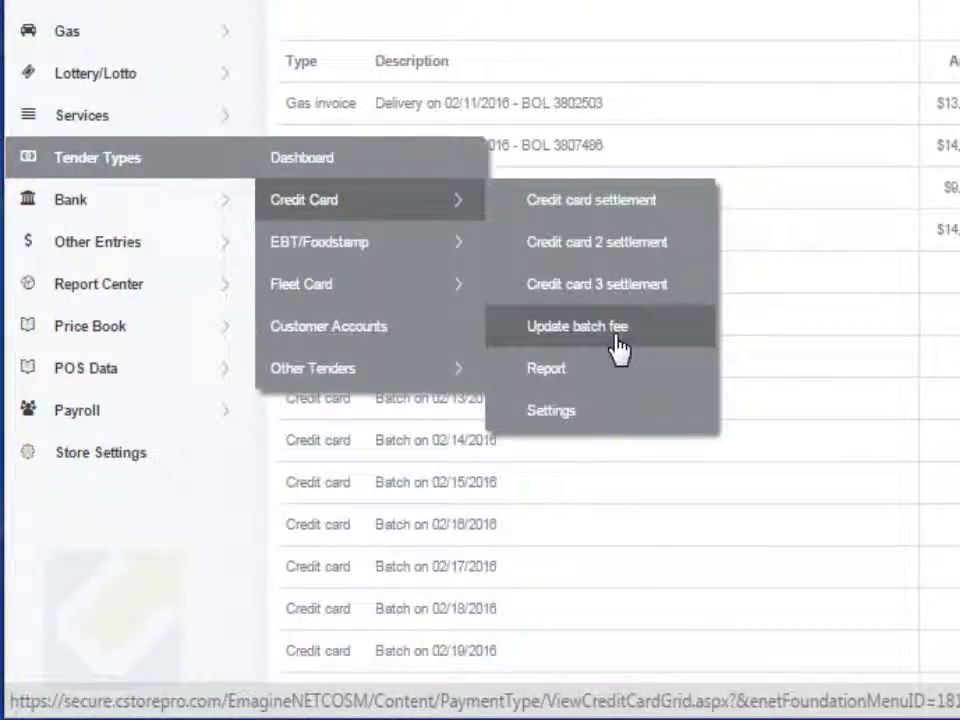
click(618, 340)
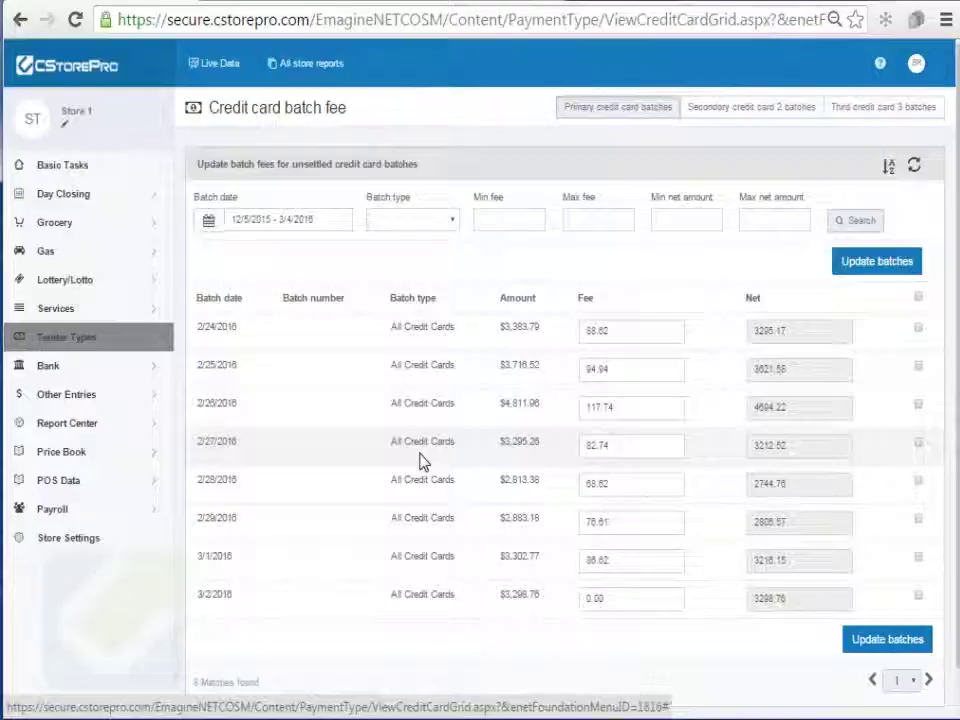
click(503, 218)
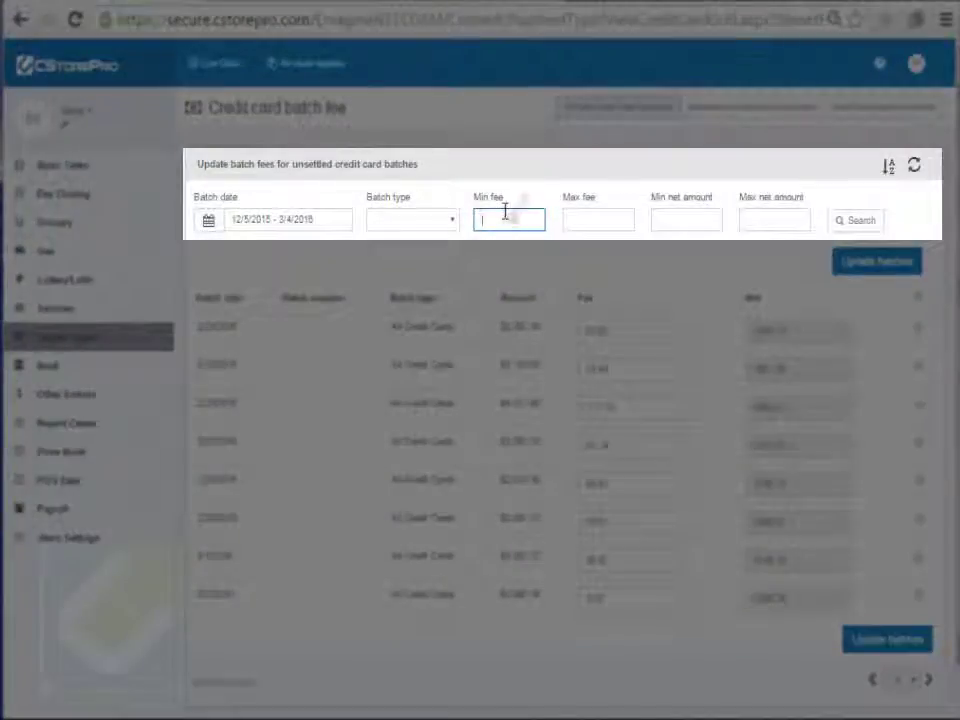
text(0)
click(574, 214)
text(0)
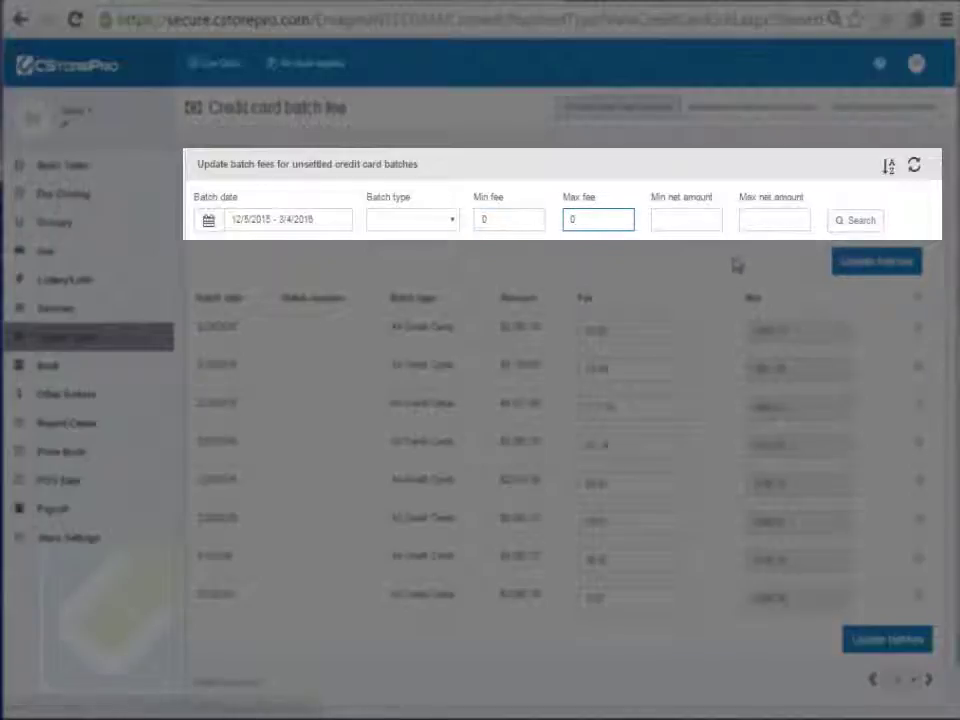
click(398, 222)
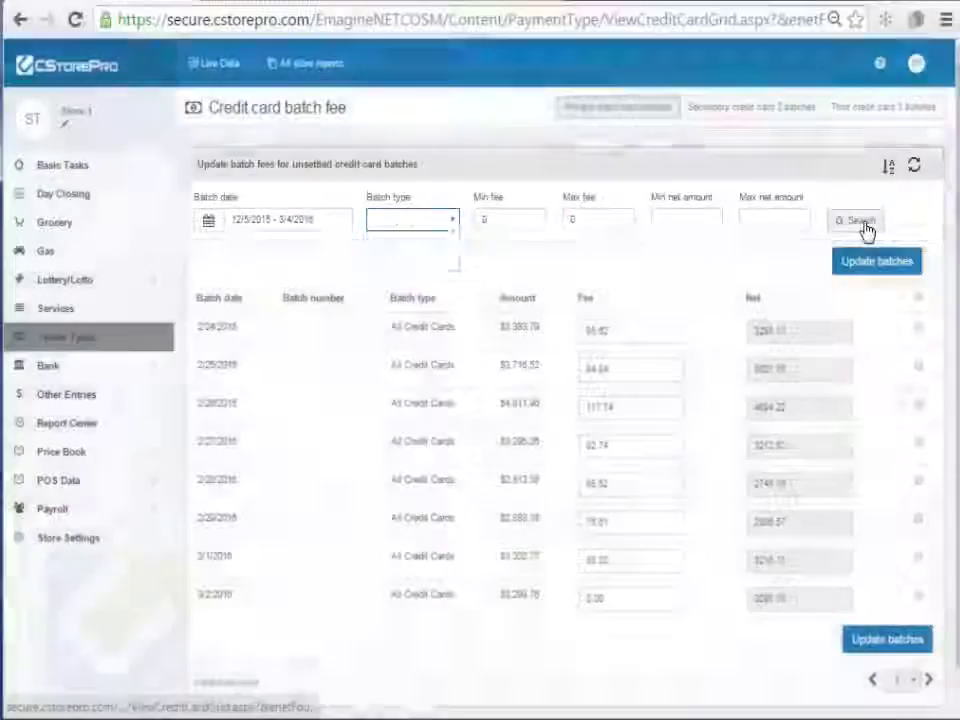
click(862, 224)
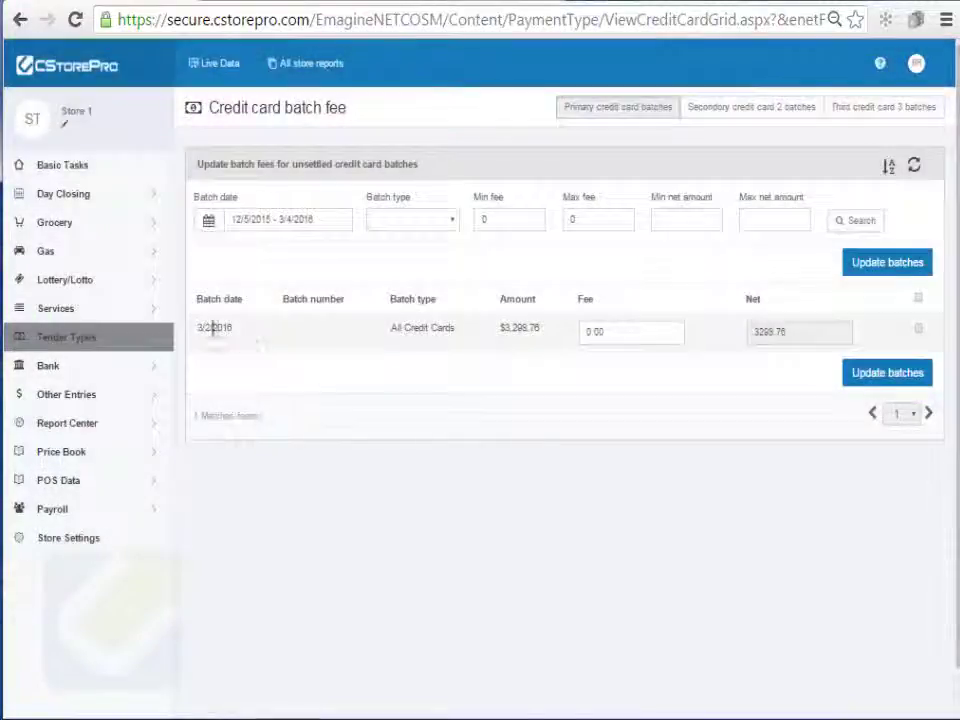
Select the fee of the 3/2/2016 batch, then clear both fee filters and list all unsettled batches again
click(595, 332)
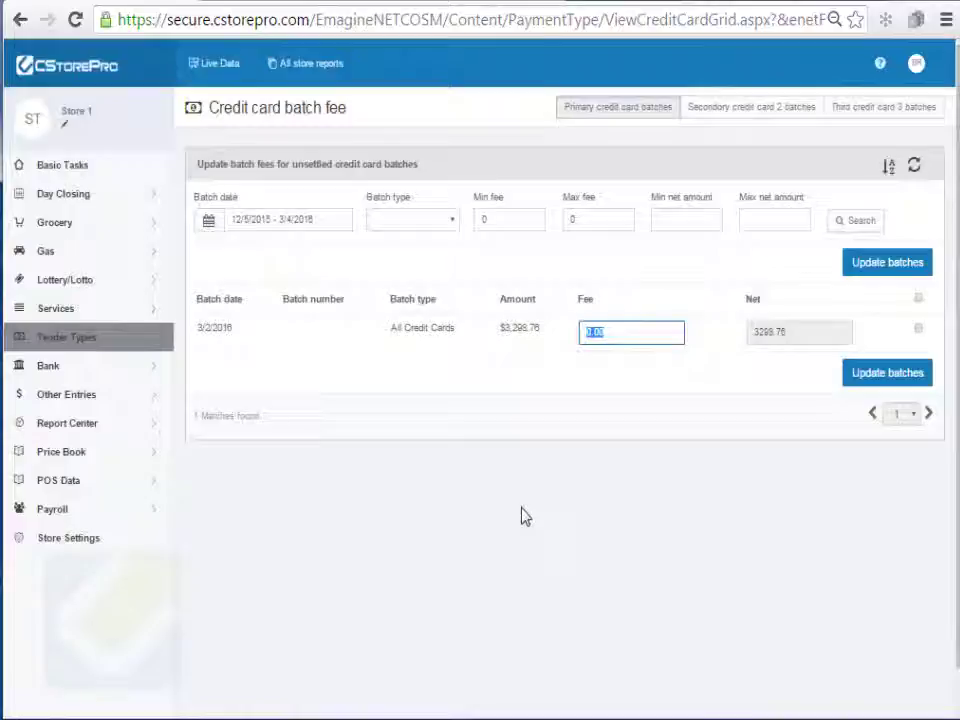
click(526, 222)
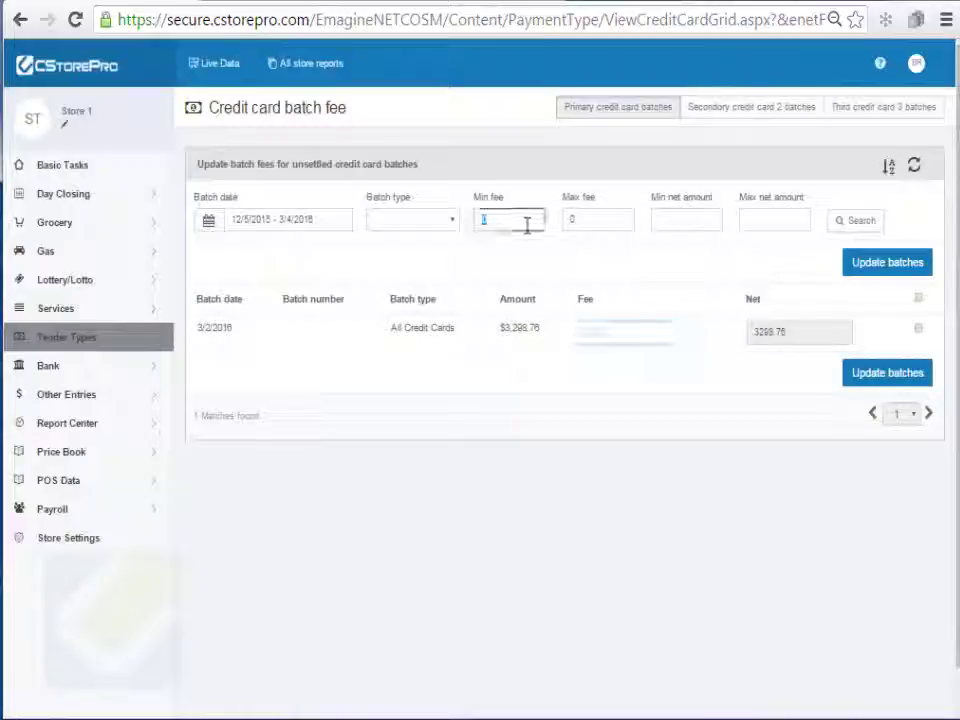
key(BackSpace)
click(580, 218)
key(BackSpace)
click(846, 234)
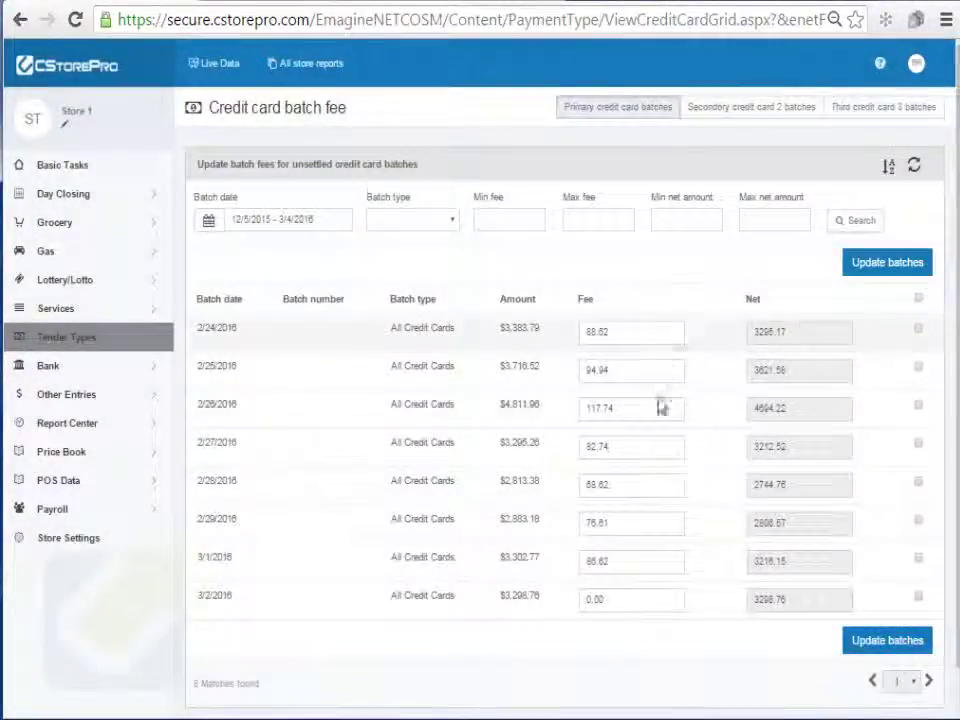
Look at the batch date range presets and the sort order options of the batch fee list
click(300, 219)
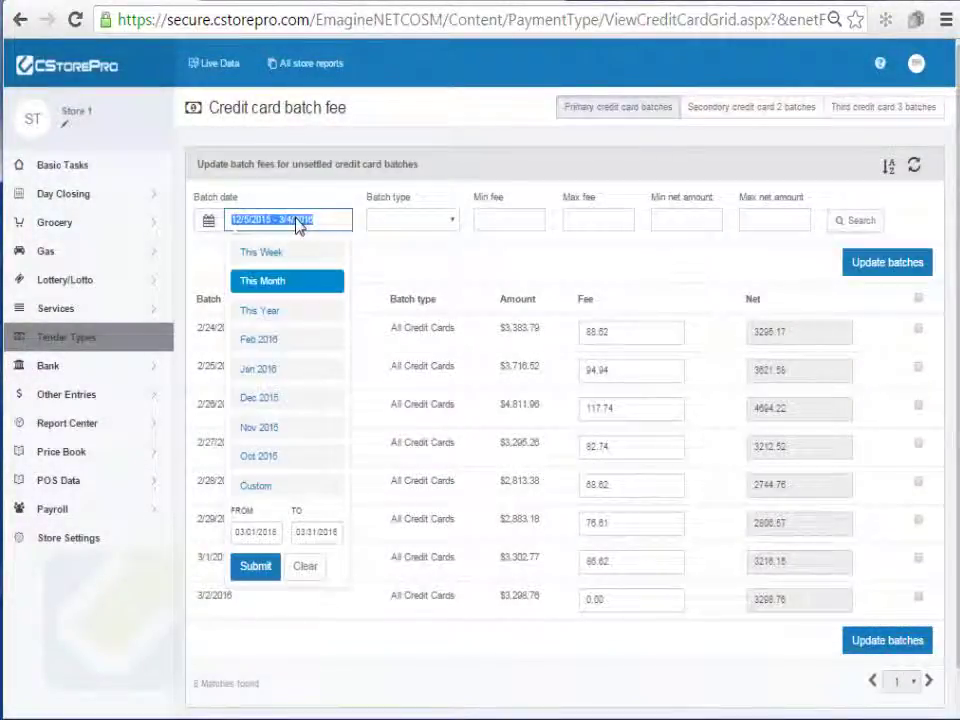
click(438, 270)
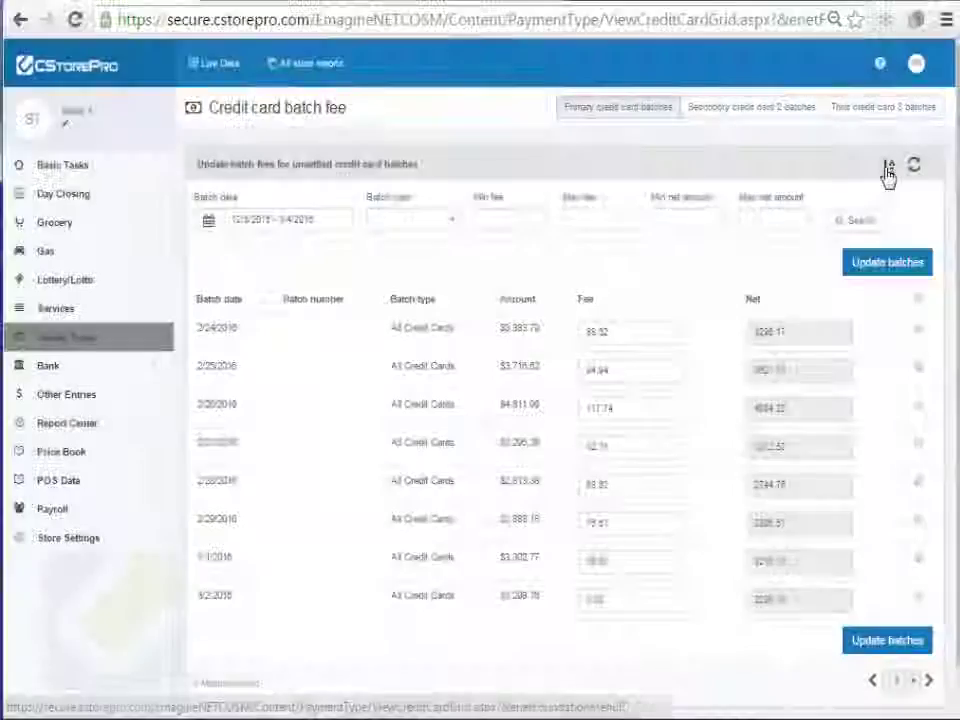
click(888, 167)
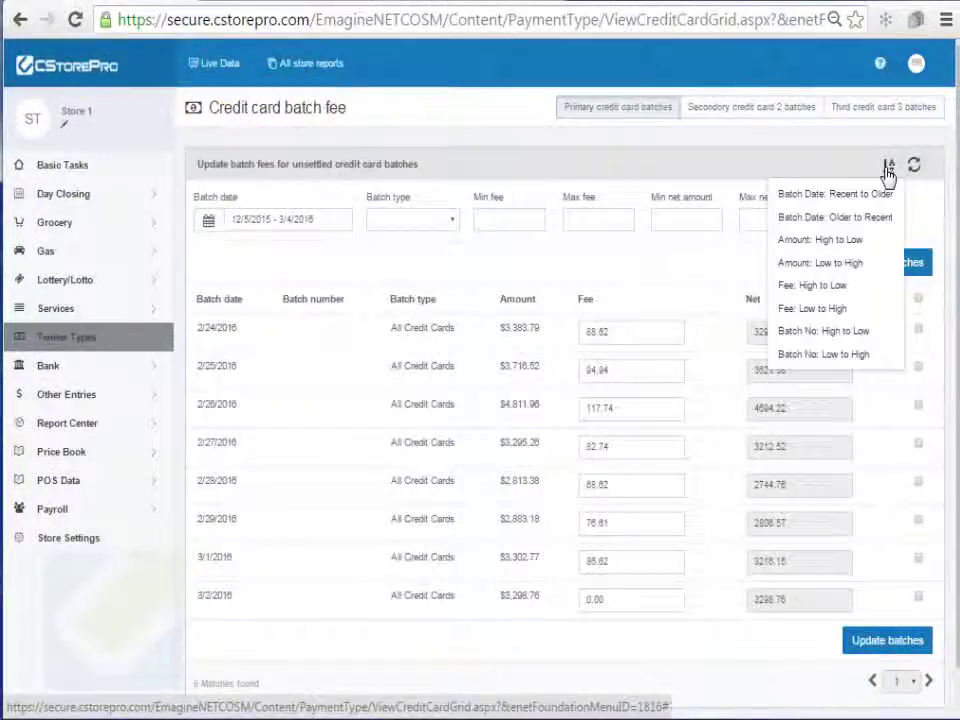
click(585, 299)
Run the Credit card 1 balance report for all credit cards from 01/01/2016 to 12/31/2016 and examine its columns
mouse_move(140, 337)
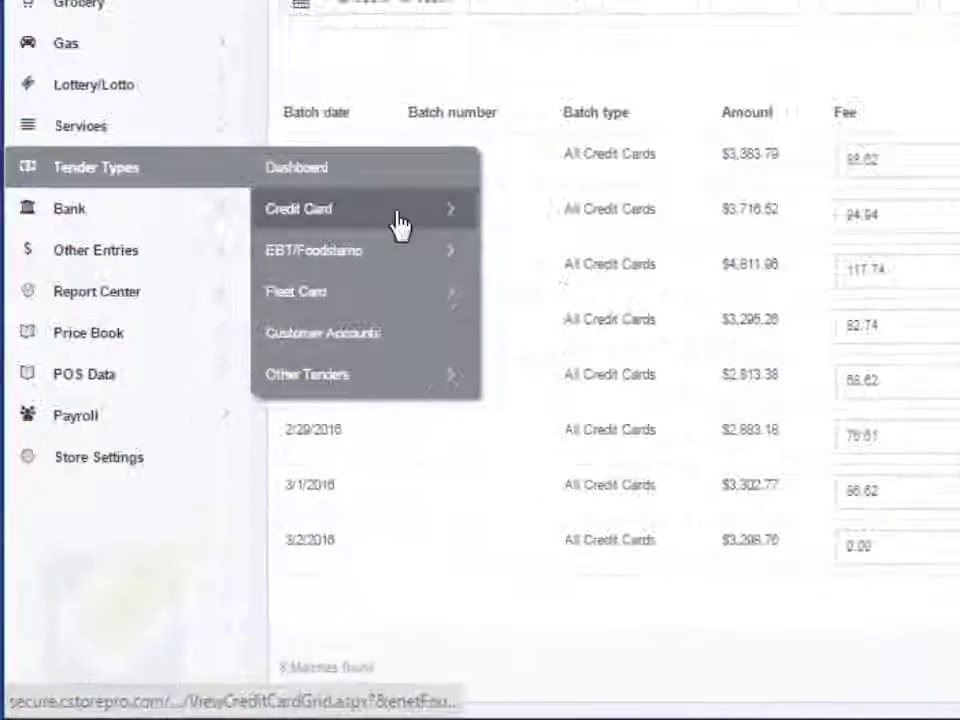
mouse_move(401, 214)
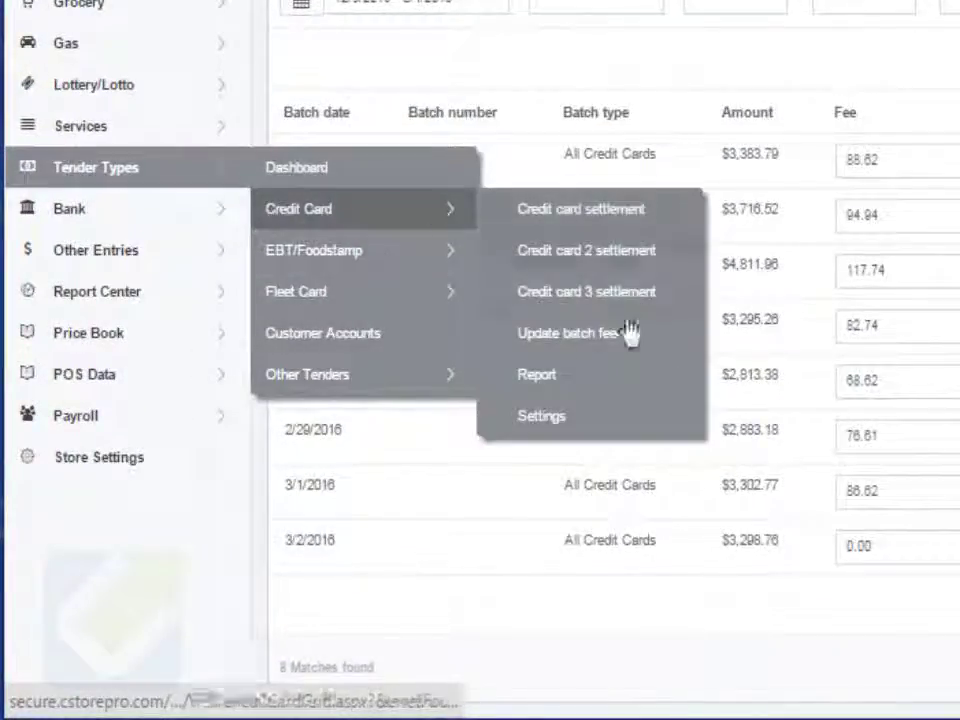
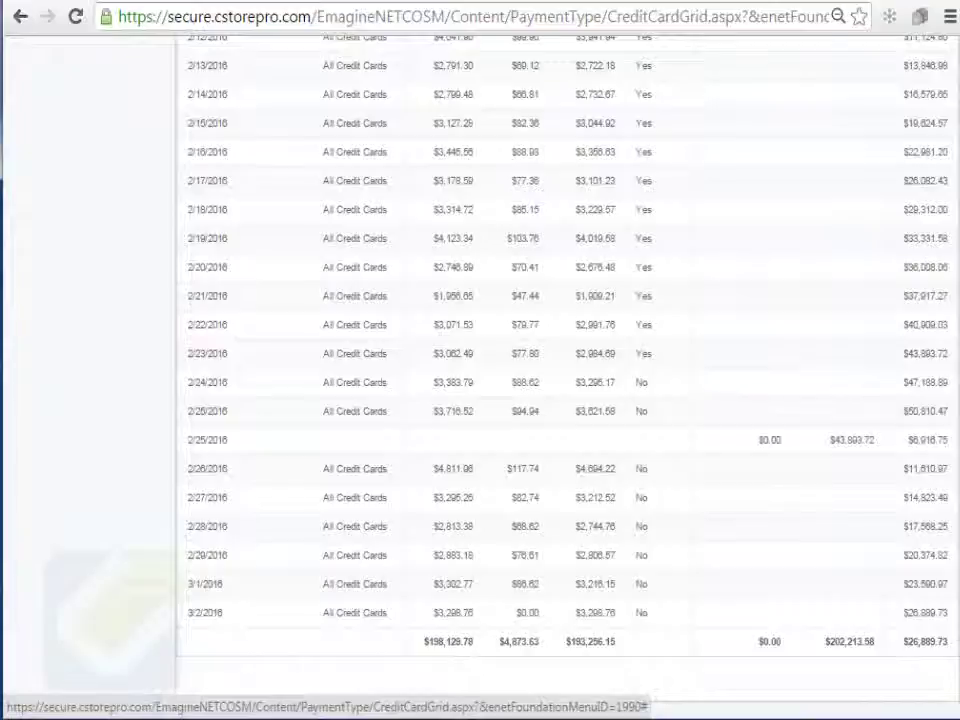
scroll(285, 318, up, 15)
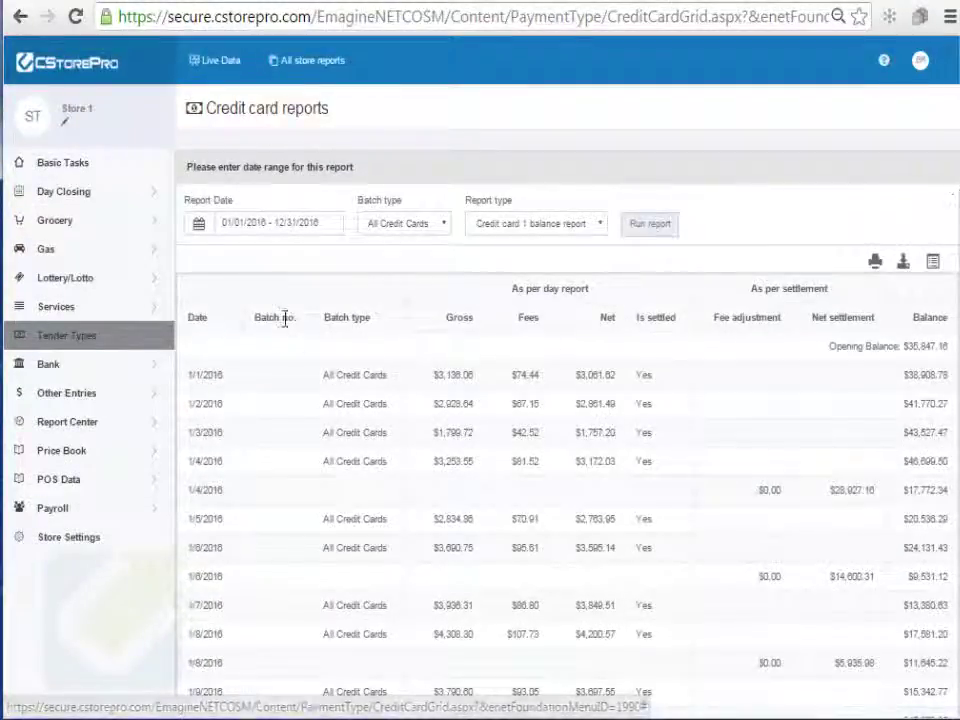
click(285, 318)
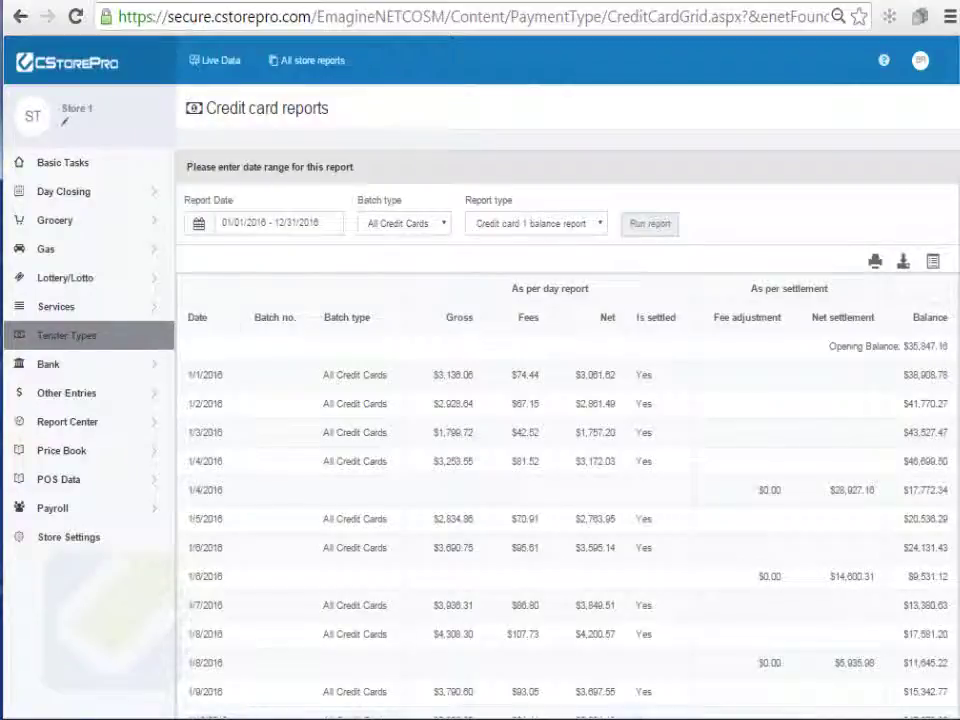
Review the credit card balance report down to its totals row, highlighting the final balance and the net total
scroll(567, 400, down, 1)
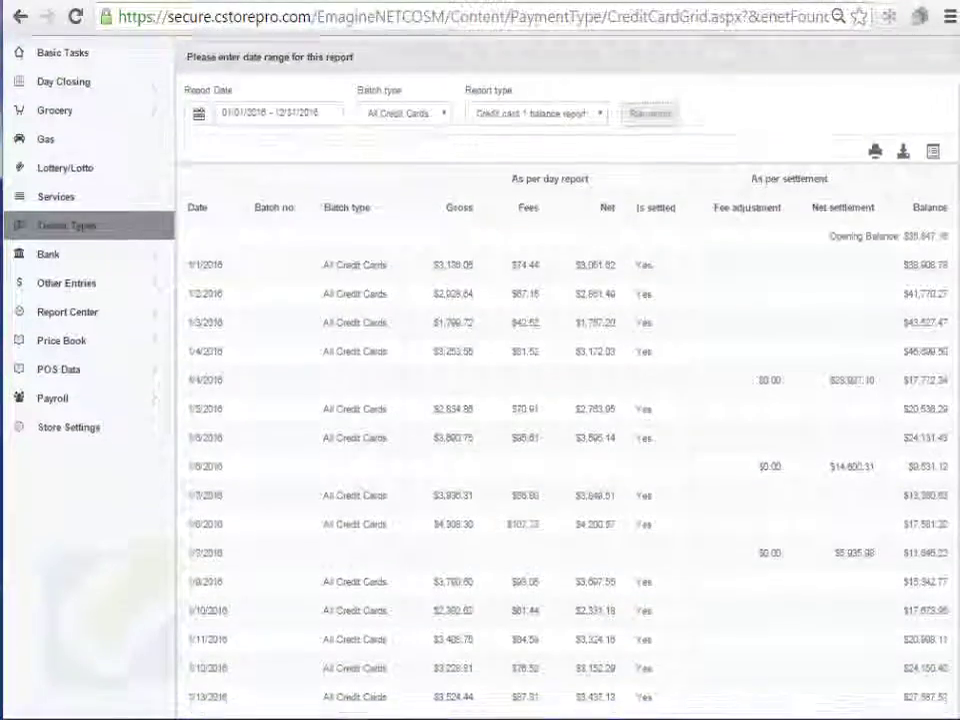
scroll(936, 476, down, 12)
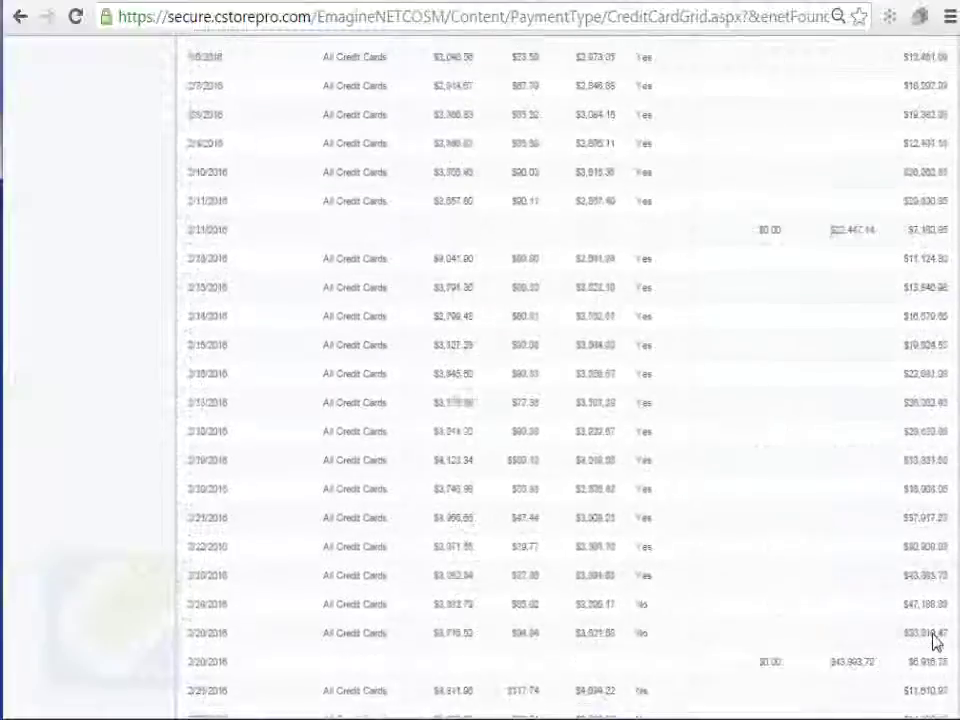
scroll(936, 640, down, 3)
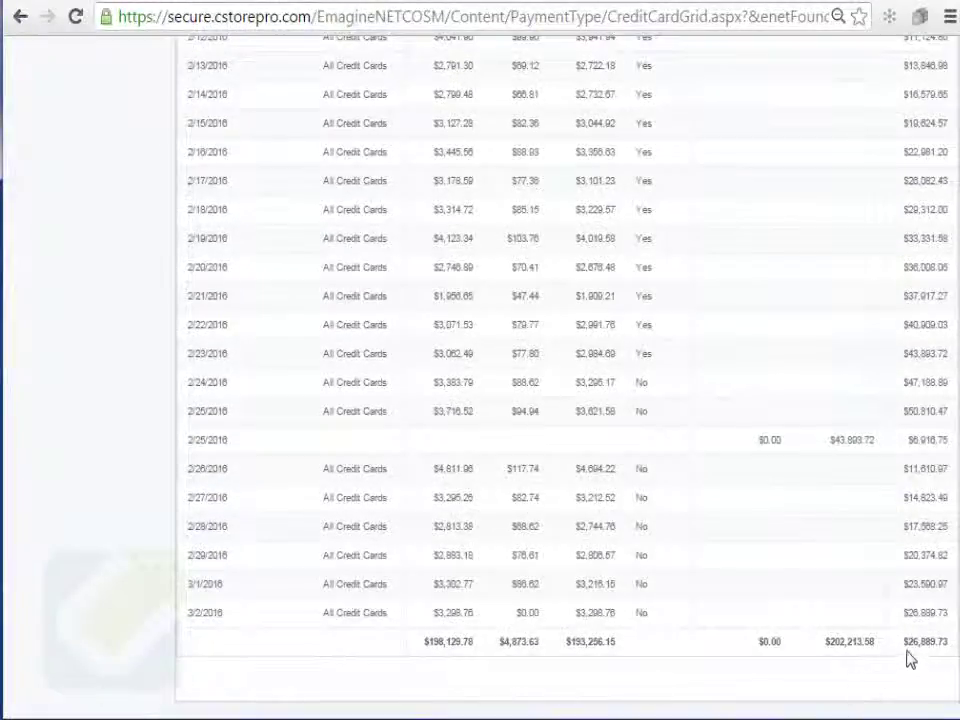
drag(910, 645, 951, 640)
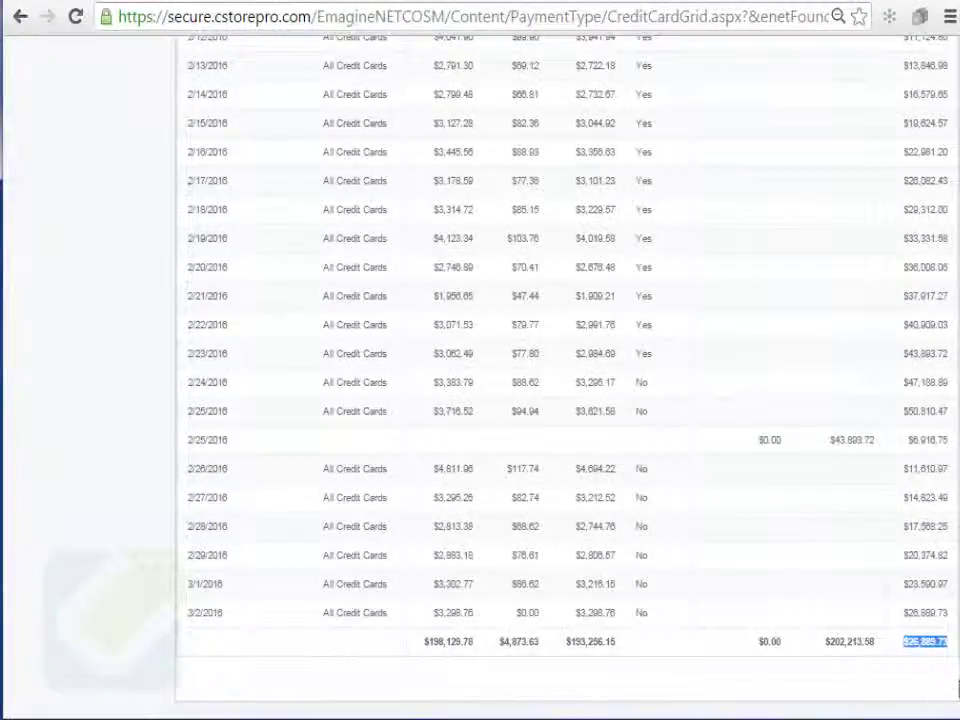
drag(850, 641, 826, 641)
click(586, 641)
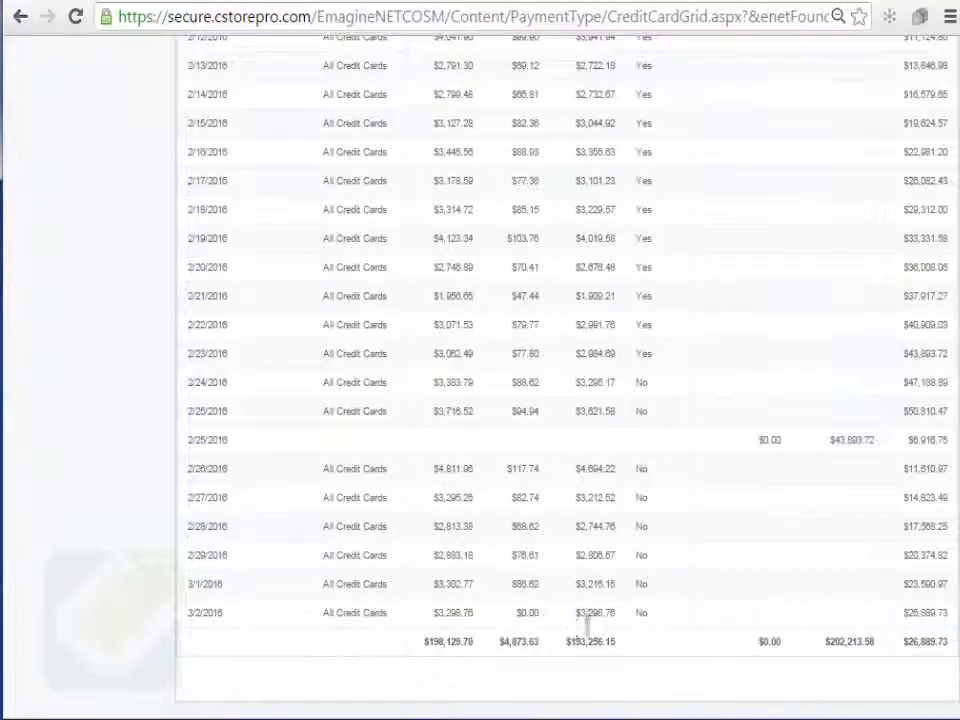
double_click(585, 641)
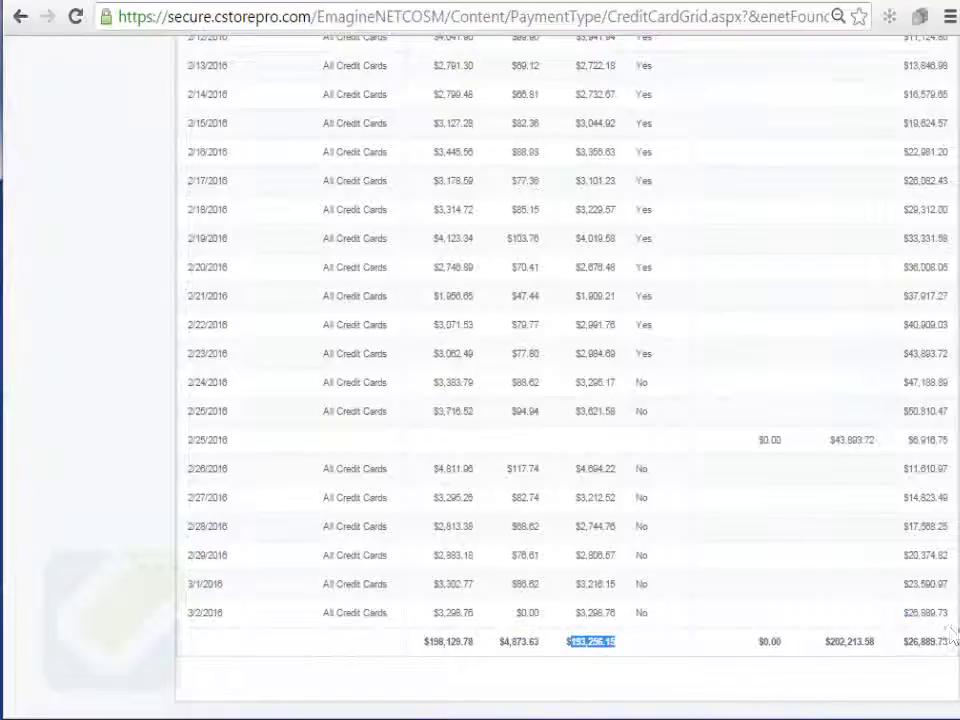
Open the store's EBT/Foodstamp settlement list
scroll(953, 638, up, 15)
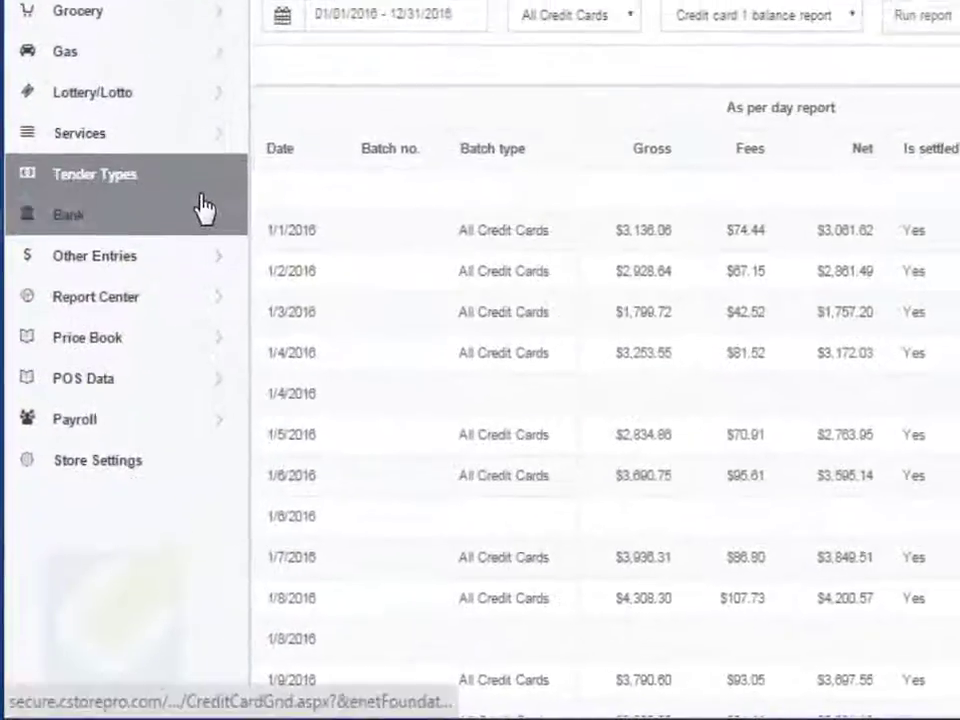
mouse_move(210, 205)
mouse_move(344, 270)
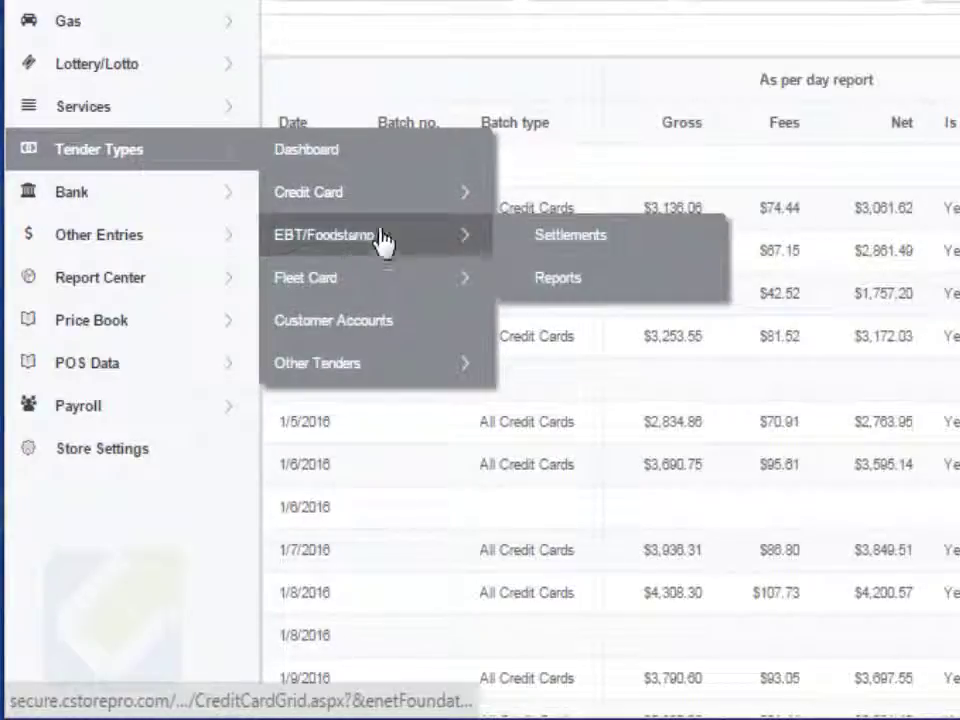
click(614, 240)
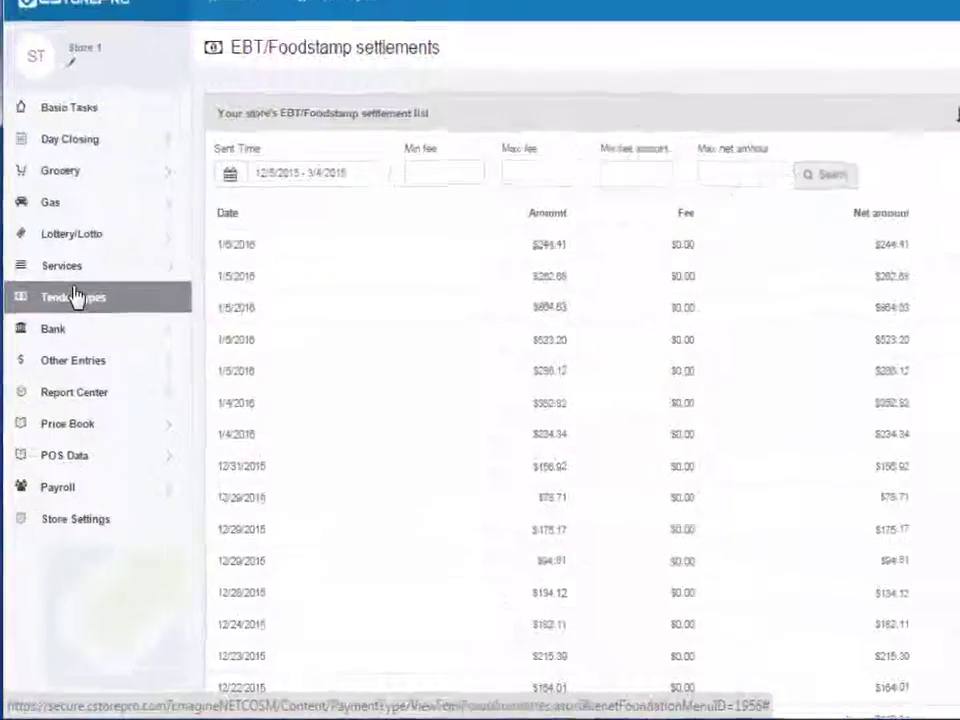
Run the EBT/Foodstamp Batch Log report for 03/01/2016 to 03/04/2016 and look at the available report types
mouse_move(69, 337)
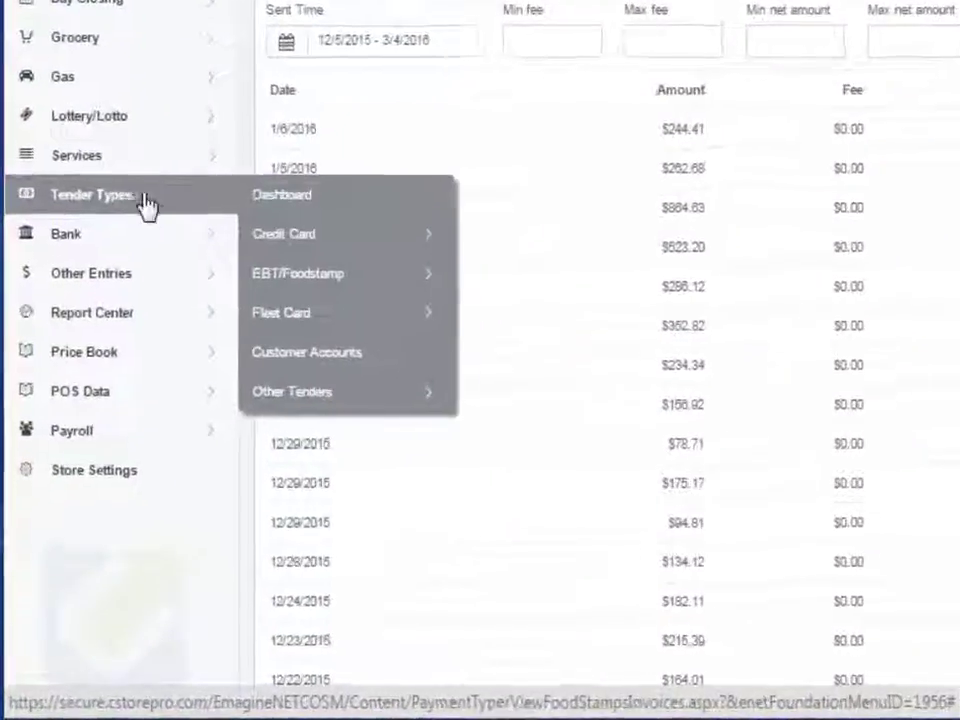
mouse_move(408, 235)
click(585, 272)
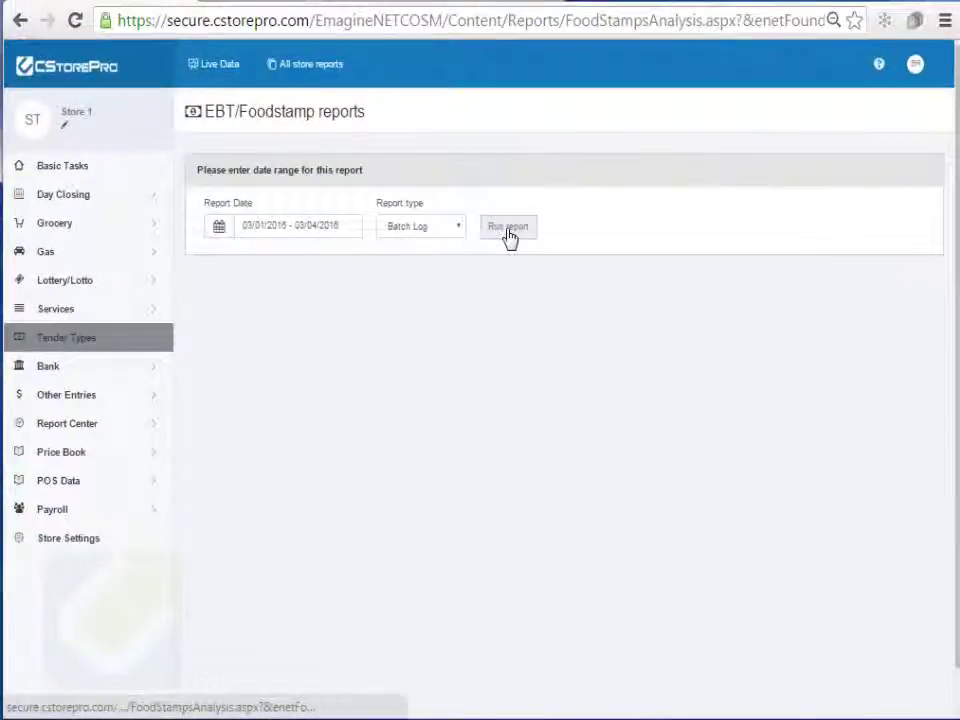
click(508, 230)
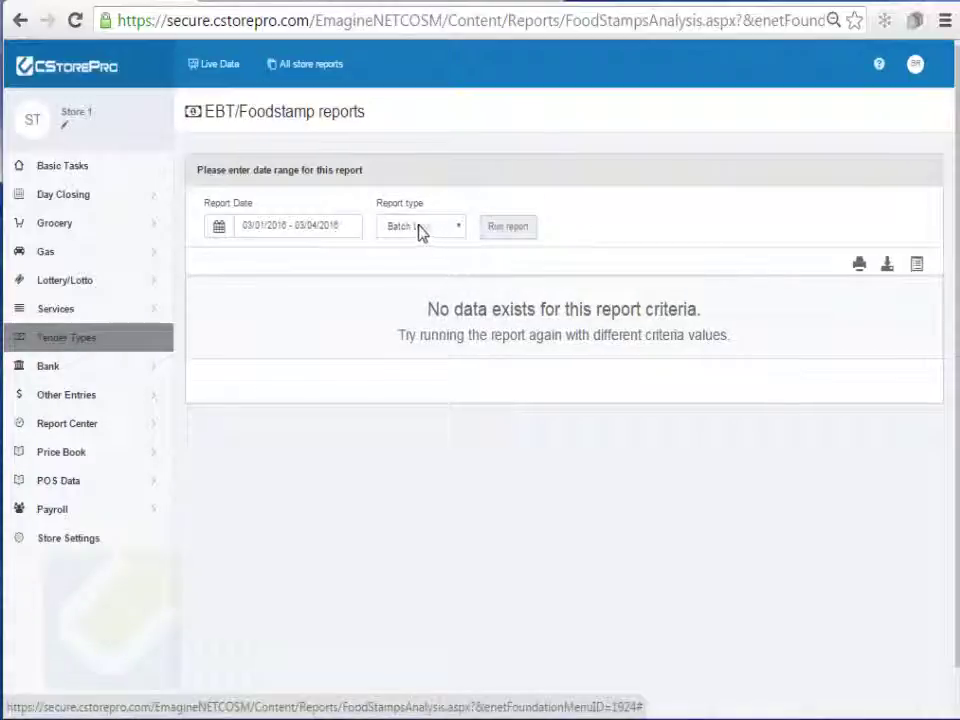
click(418, 228)
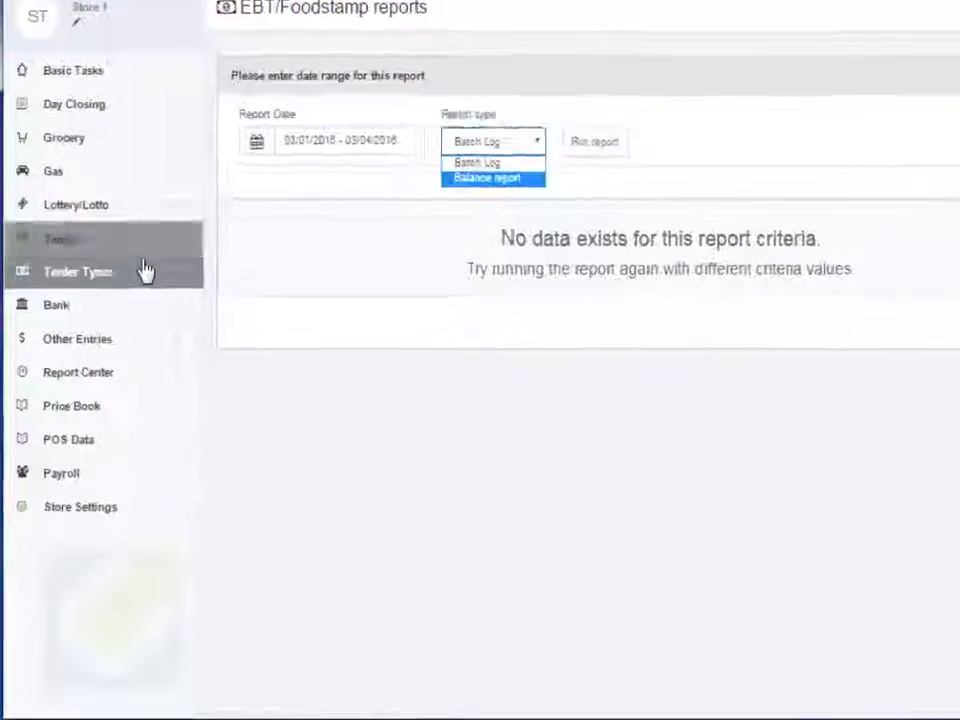
Look through the Fleet Card and Other Tenders entries available under the tender types
click(125, 337)
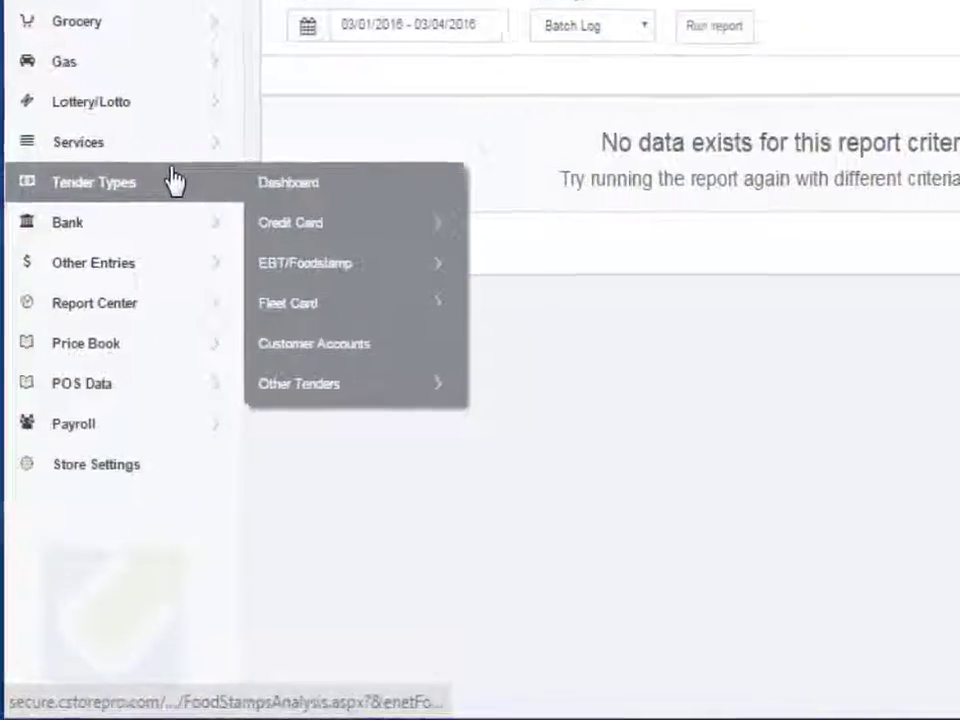
mouse_move(418, 208)
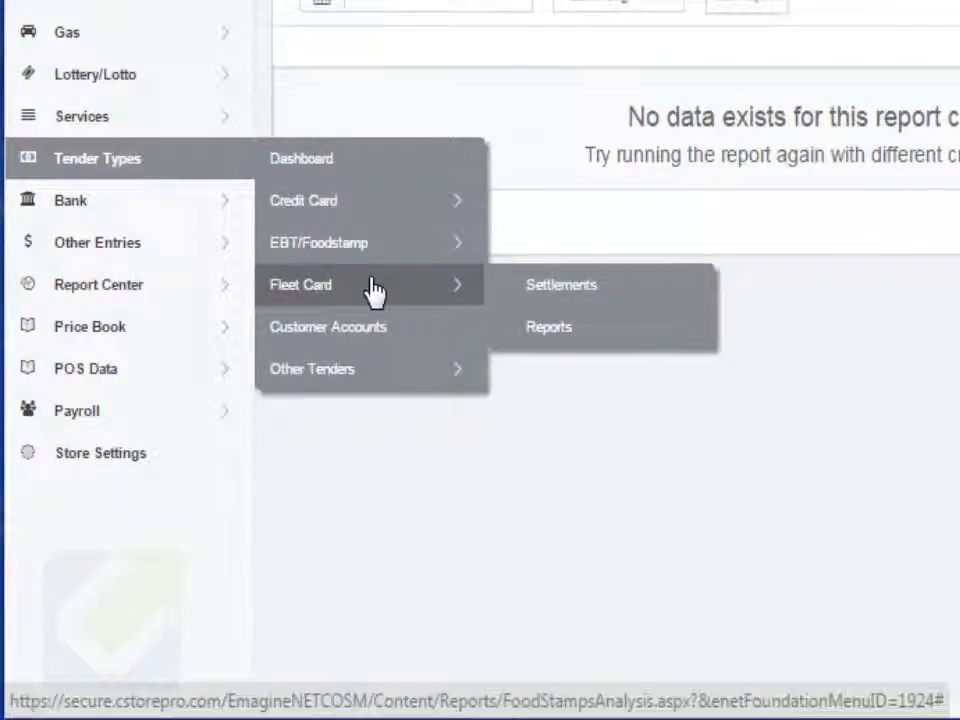
mouse_move(372, 374)
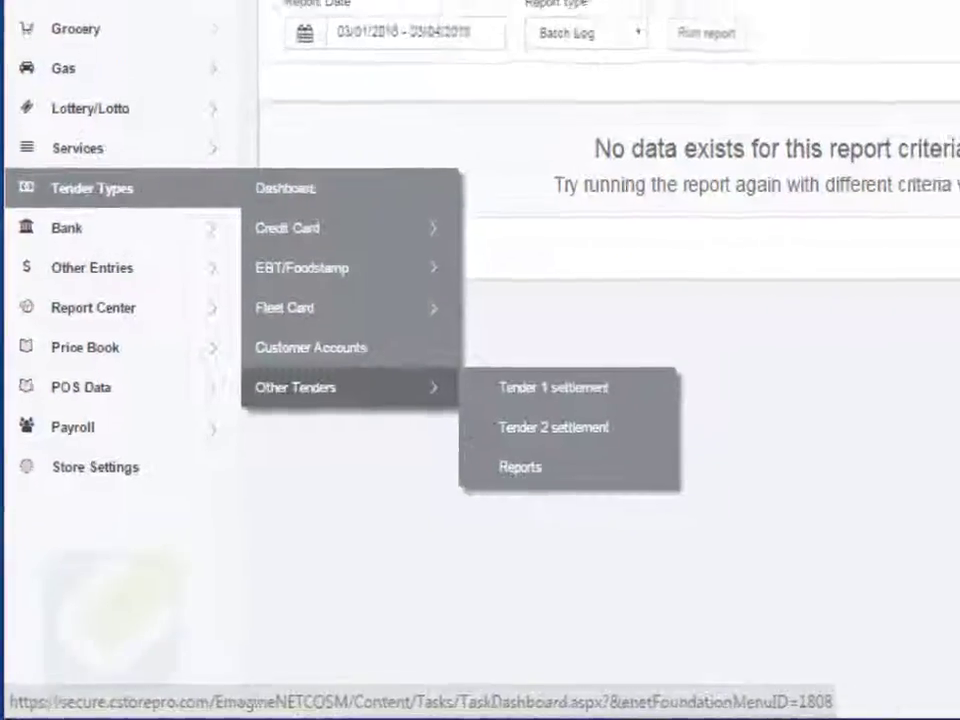
Open the local customer accounts report from the Critical Tasks Dashboard and look at its report type options
click(340, 369)
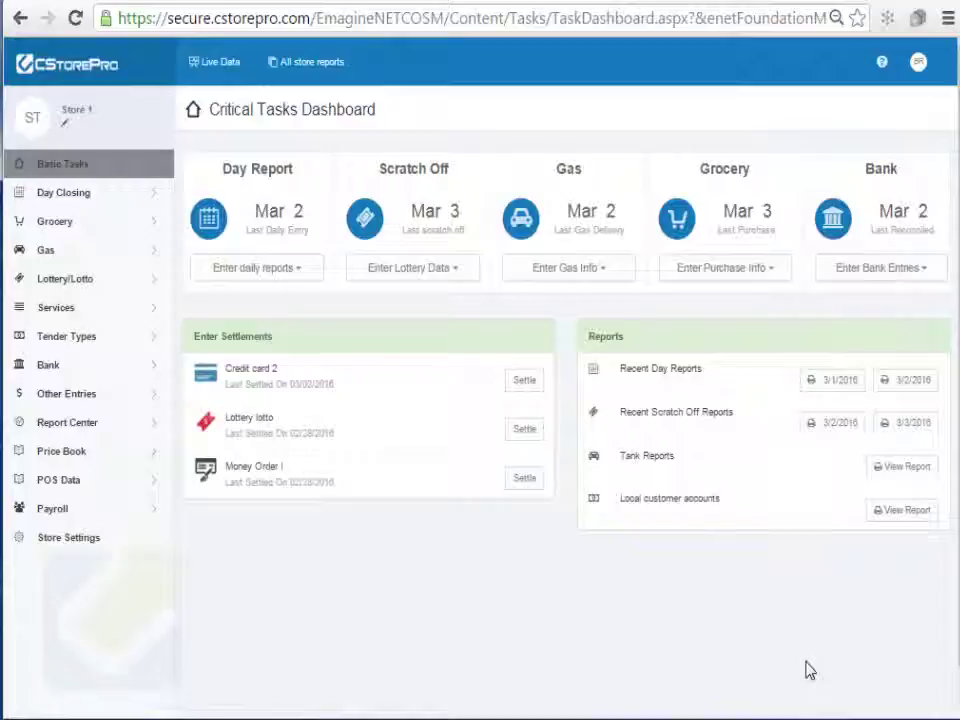
click(900, 511)
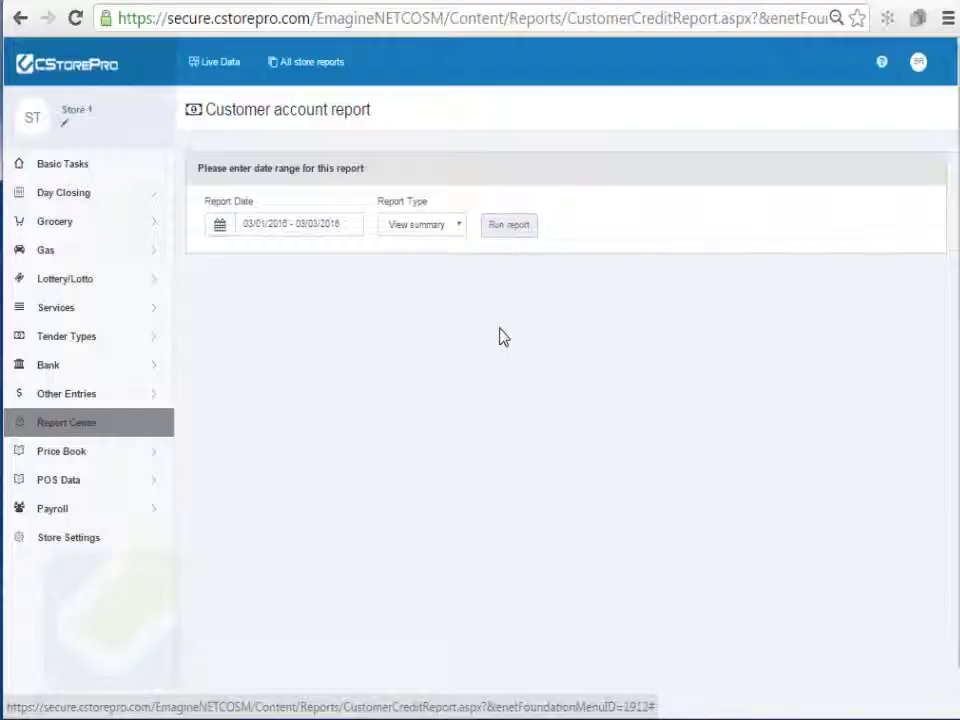
click(439, 232)
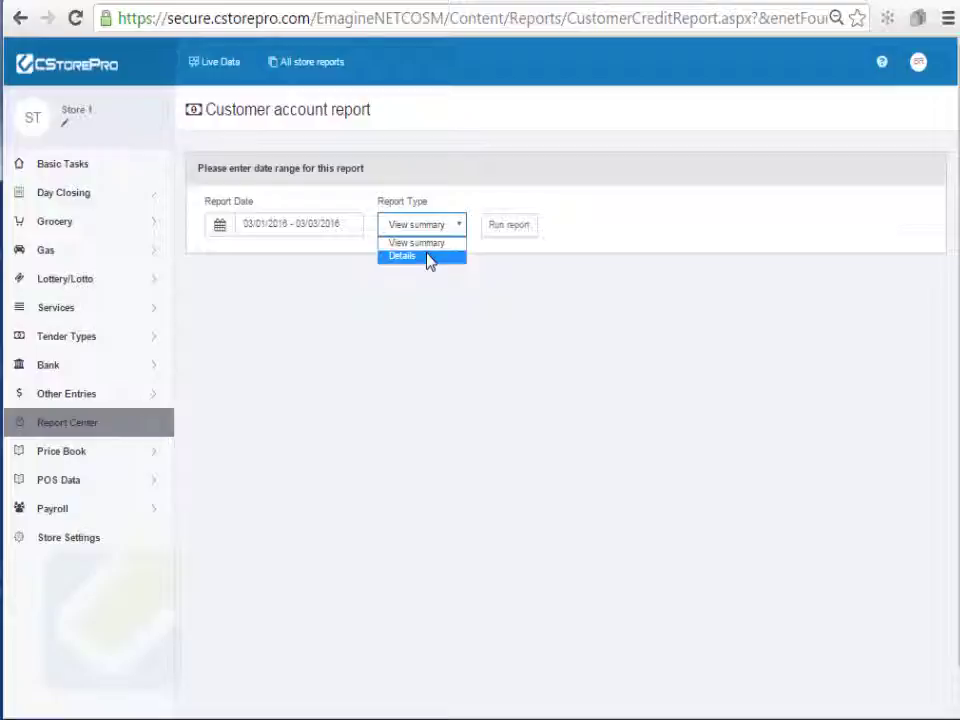
click(565, 276)
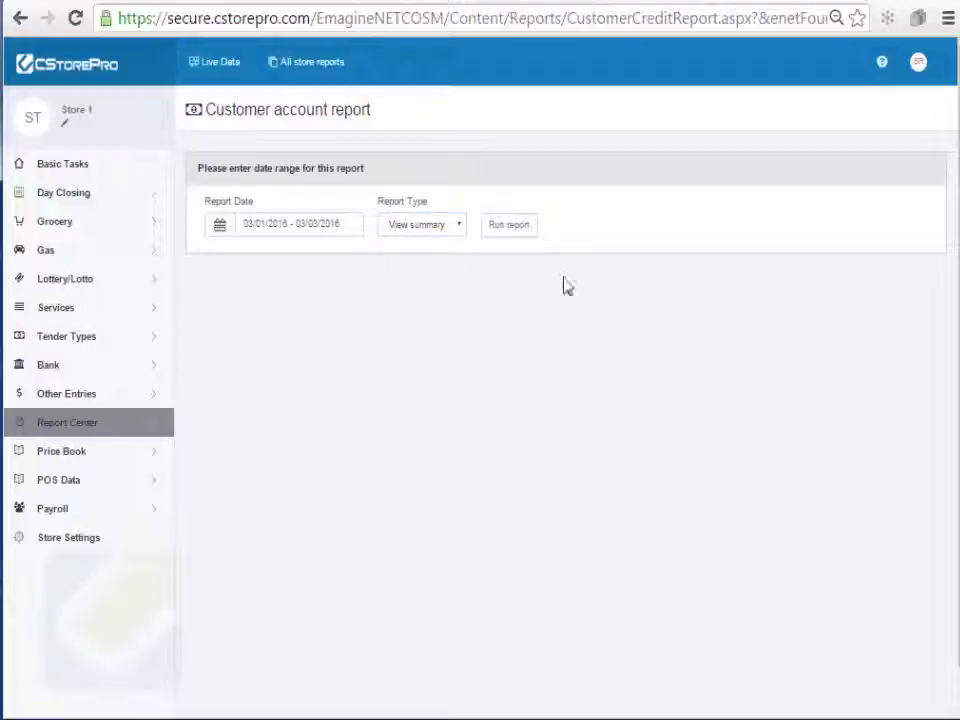
Run the customer account report as Details for one customer's credit account from 03/01/2016 to 03/03/2016
click(409, 234)
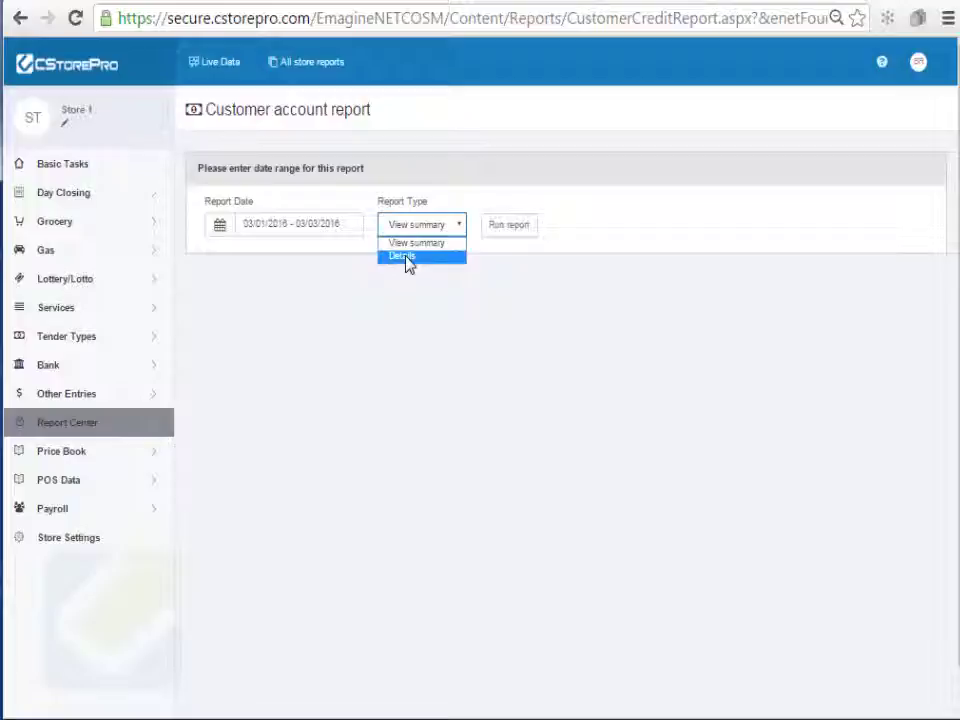
click(405, 257)
click(413, 228)
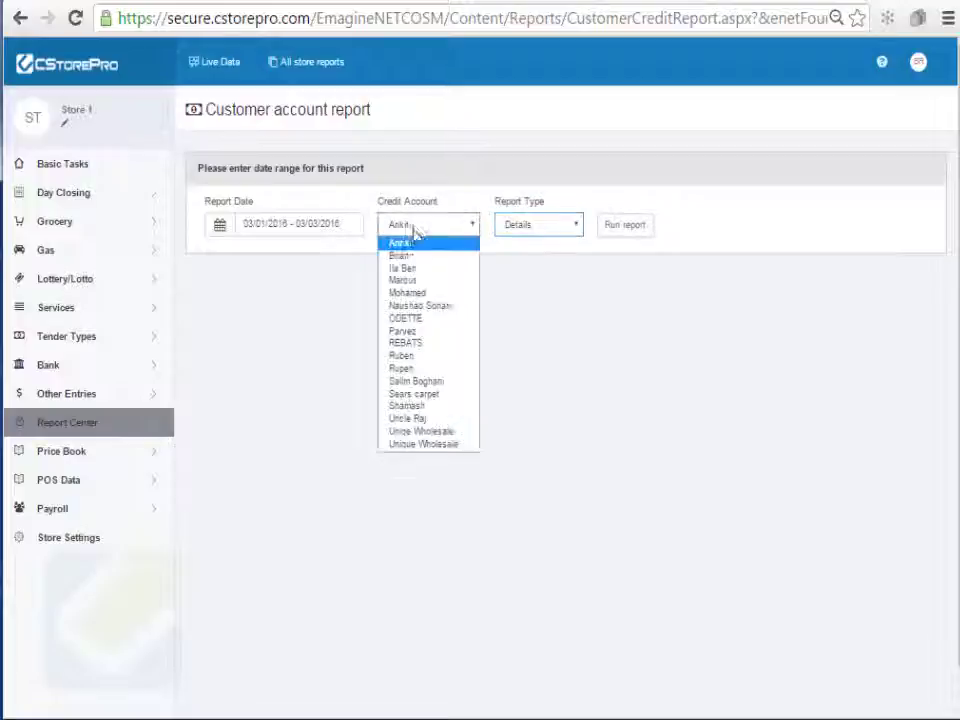
click(427, 421)
click(623, 230)
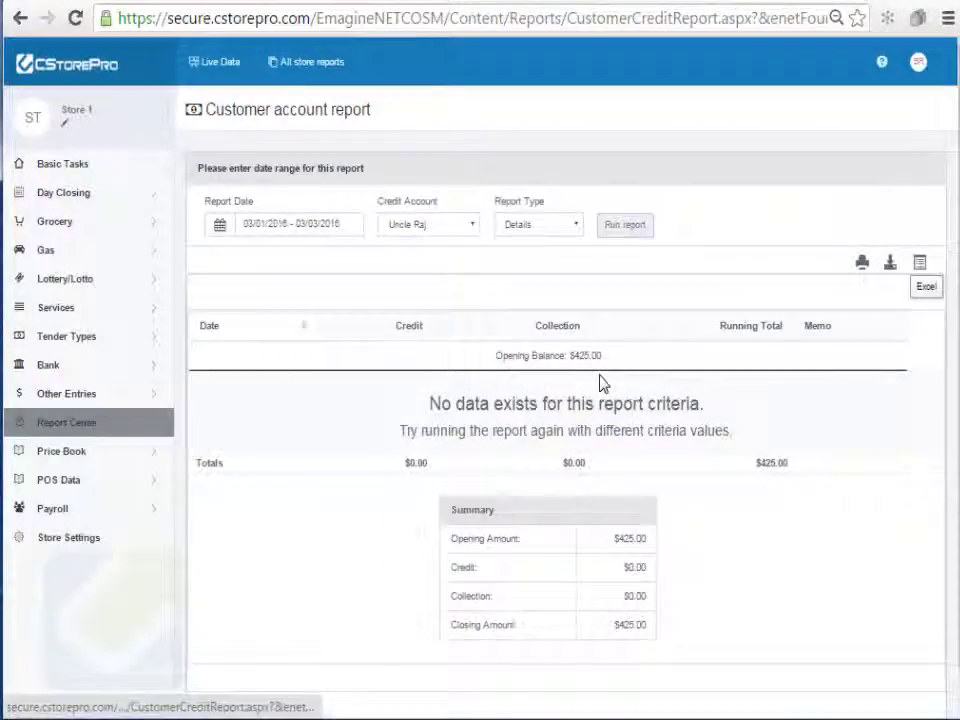
Rerun the customer's detailed account report for 02/01/2016 to 02/29/2016 and highlight the running total in the totals row
click(343, 223)
click(306, 345)
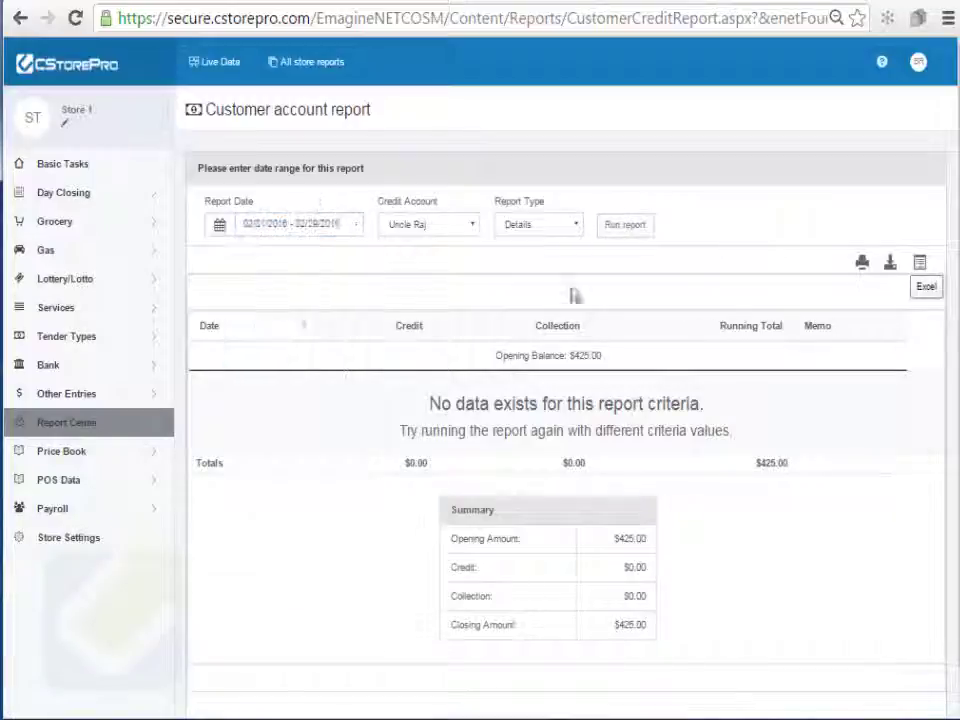
click(630, 228)
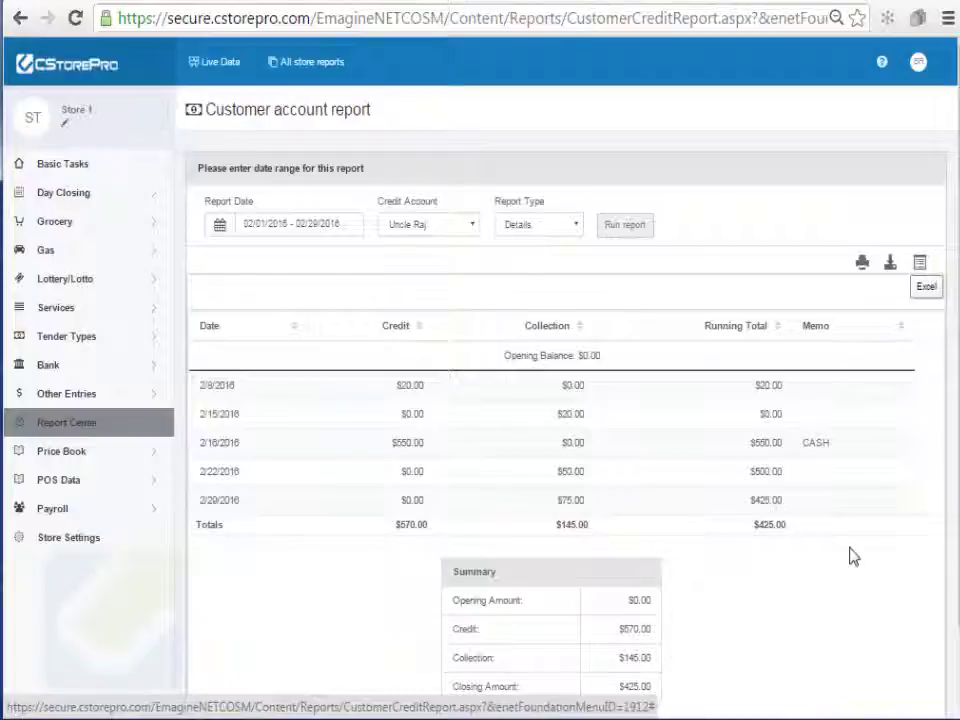
scroll(945, 491, down, 1)
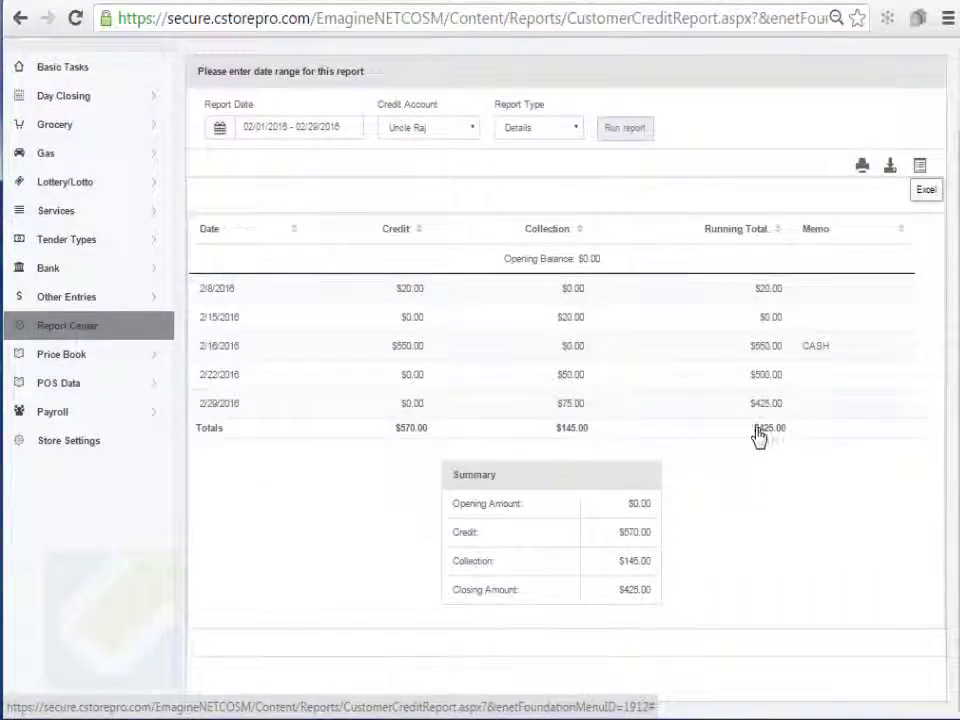
drag(756, 437, 793, 444)
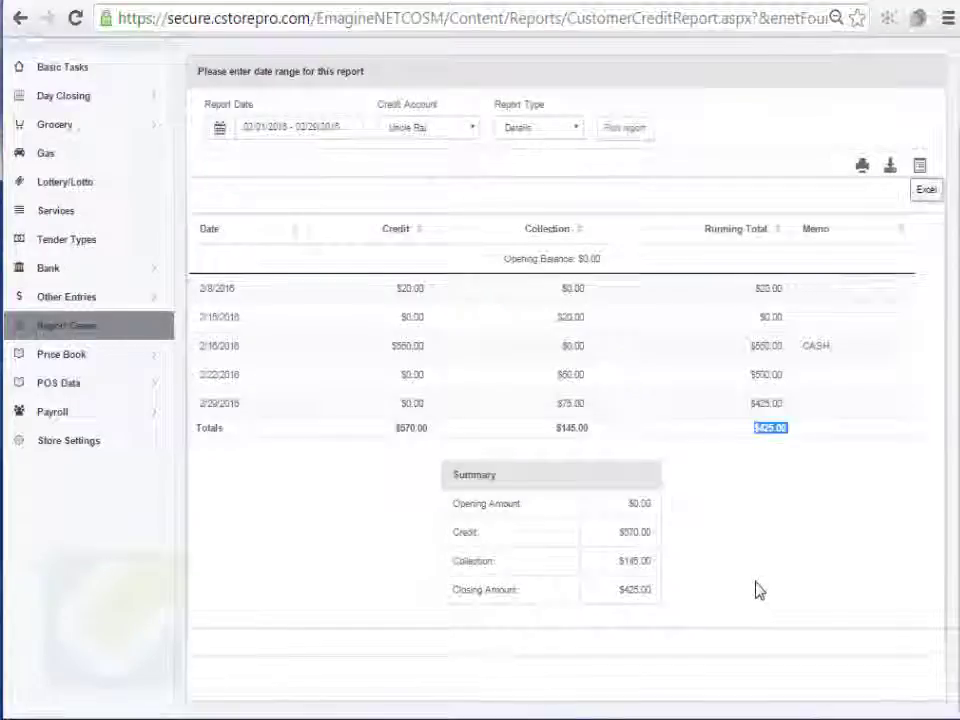
Look over the Report Center and Tender Types entries, including Other Tenders, and return to the Critical Tasks Dashboard
mouse_move(129, 328)
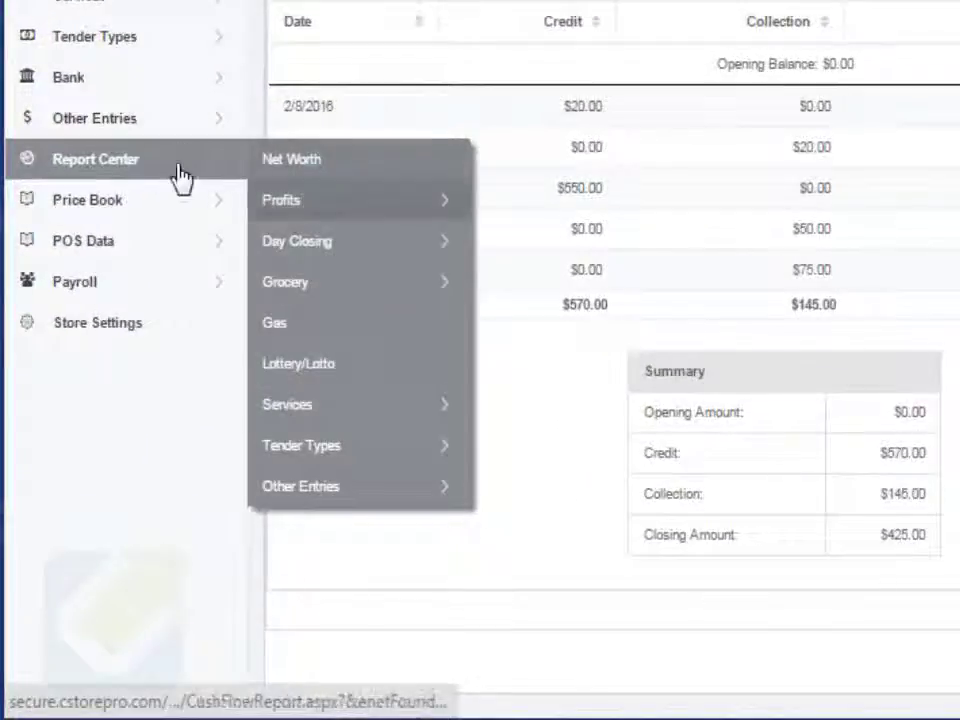
mouse_move(156, 39)
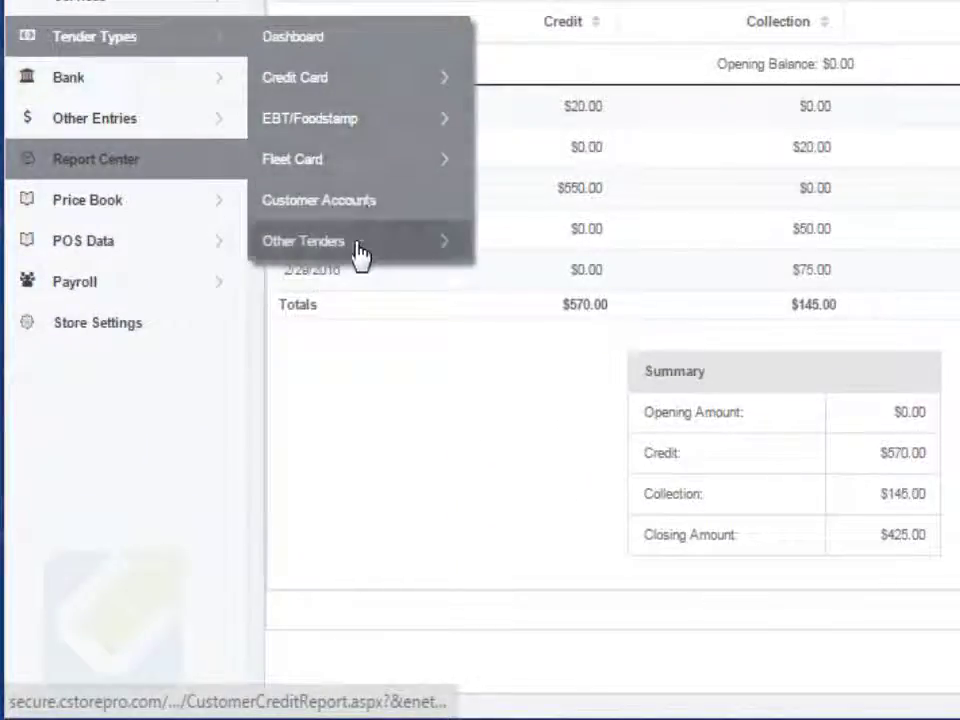
mouse_move(358, 257)
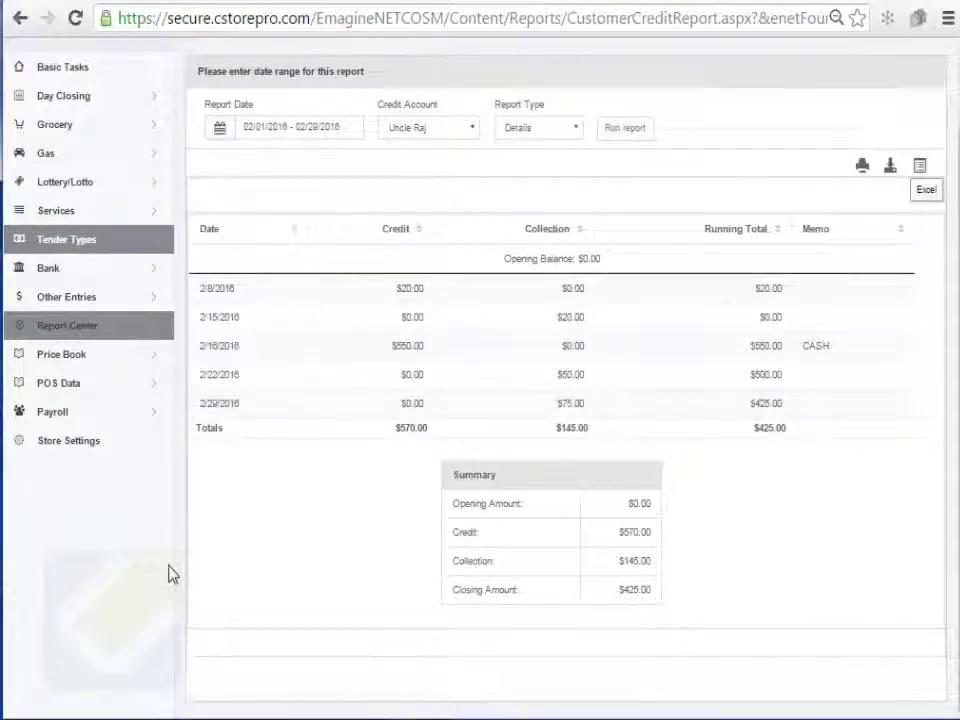
click(162, 77)
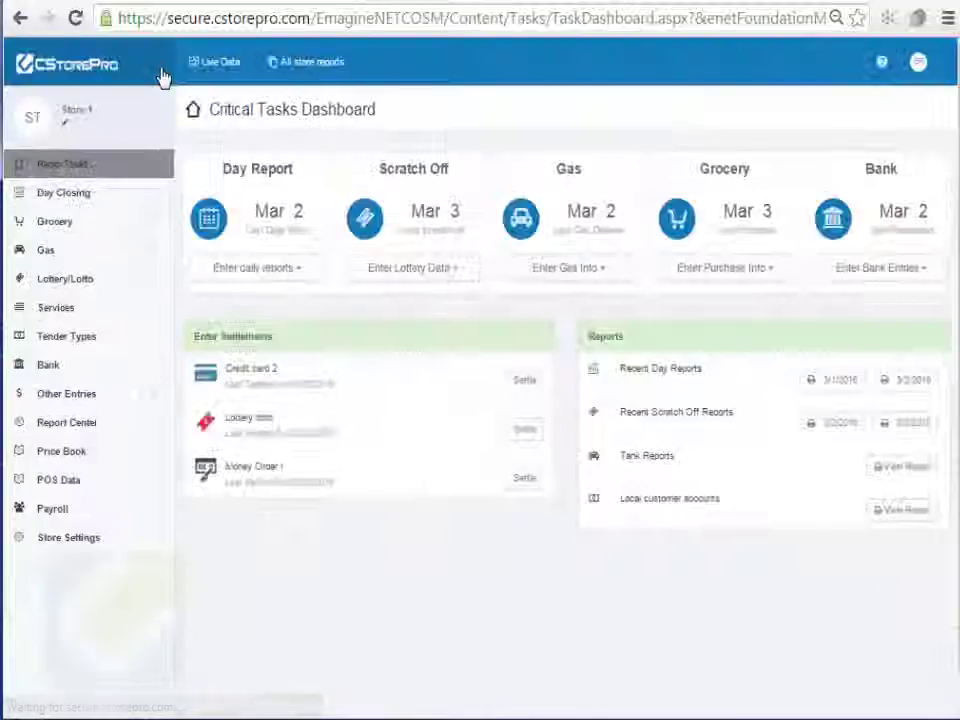